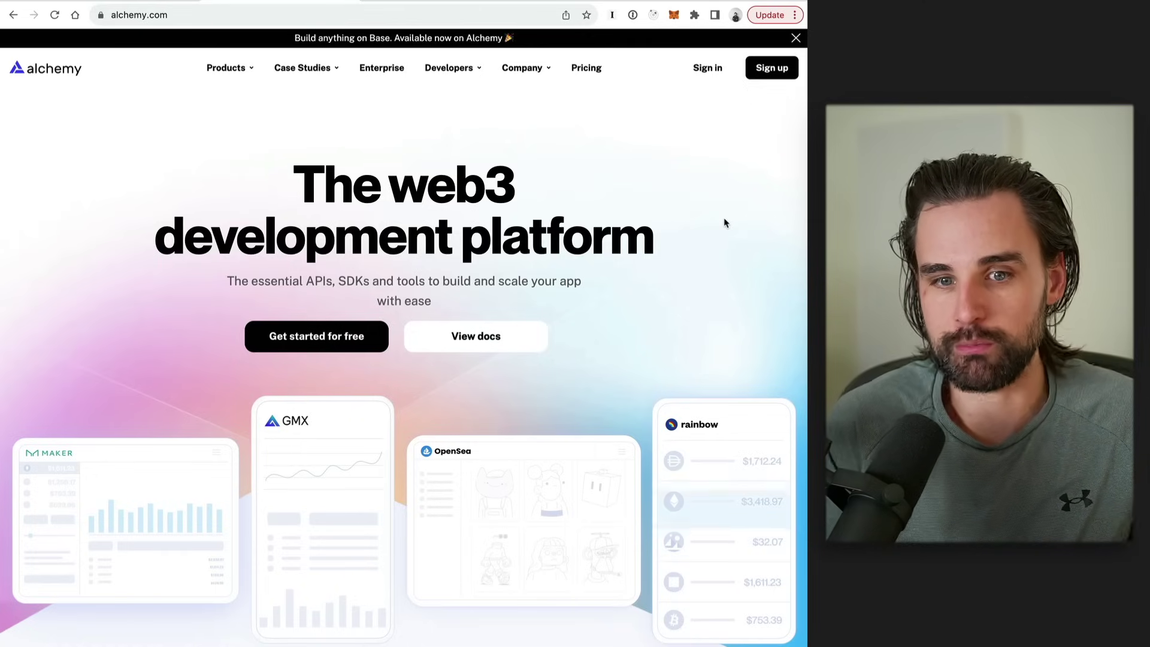
Step: Look over the Case Studies menu on the Alchemy web3 platform homepage
{"action": "mouse_move", "coordinate": [349, 78]}
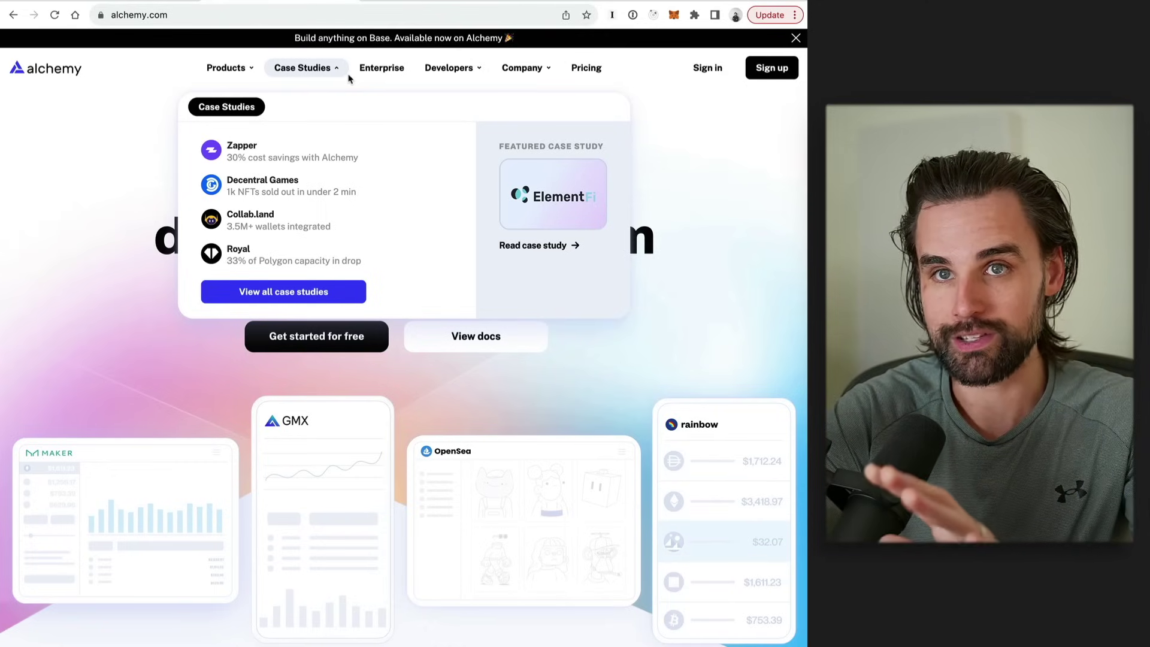
Step: Cross-check ChatGPT's 934.0309 ETH ENS balance answer against Etherscan, then return to the chat
{"action": "left_click", "coordinate": [160, 1]}
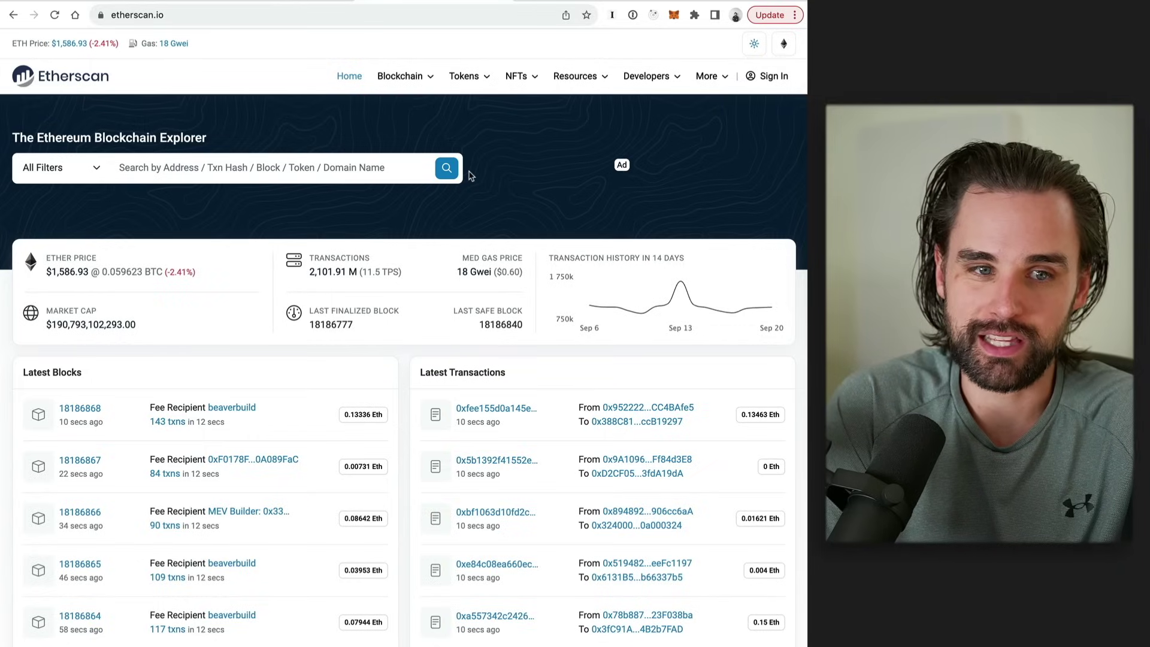
{"action": "left_click", "coordinate": [213, 1]}
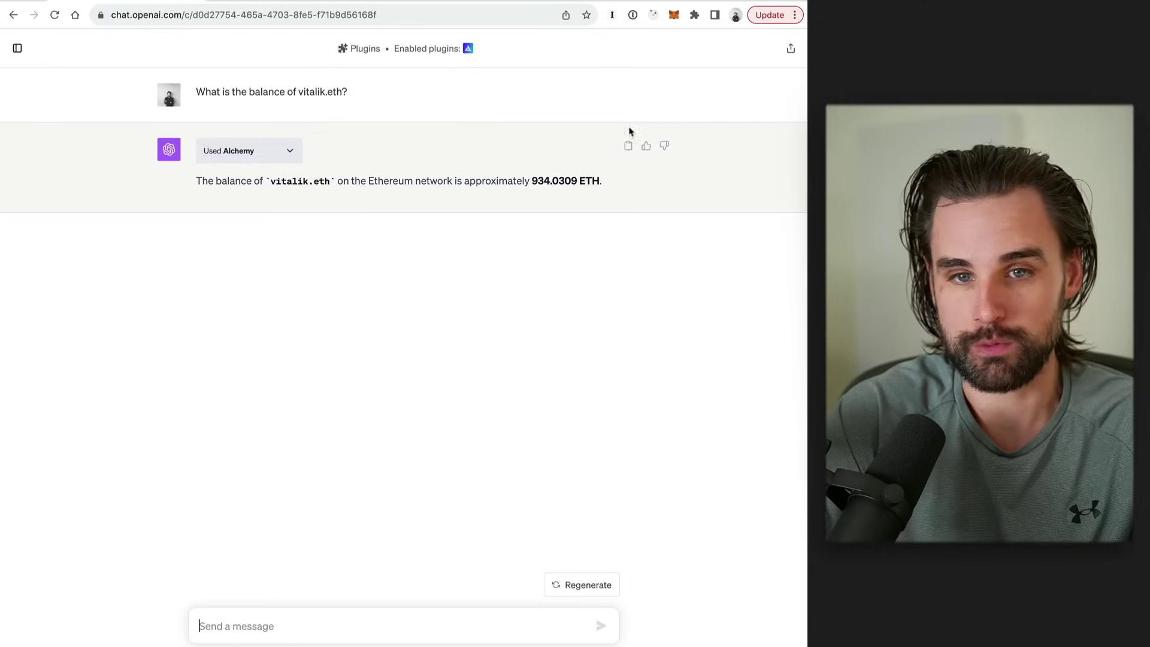
{"action": "left_click", "coordinate": [443, 2]}
{"action": "mouse_move", "coordinate": [516, 76]}
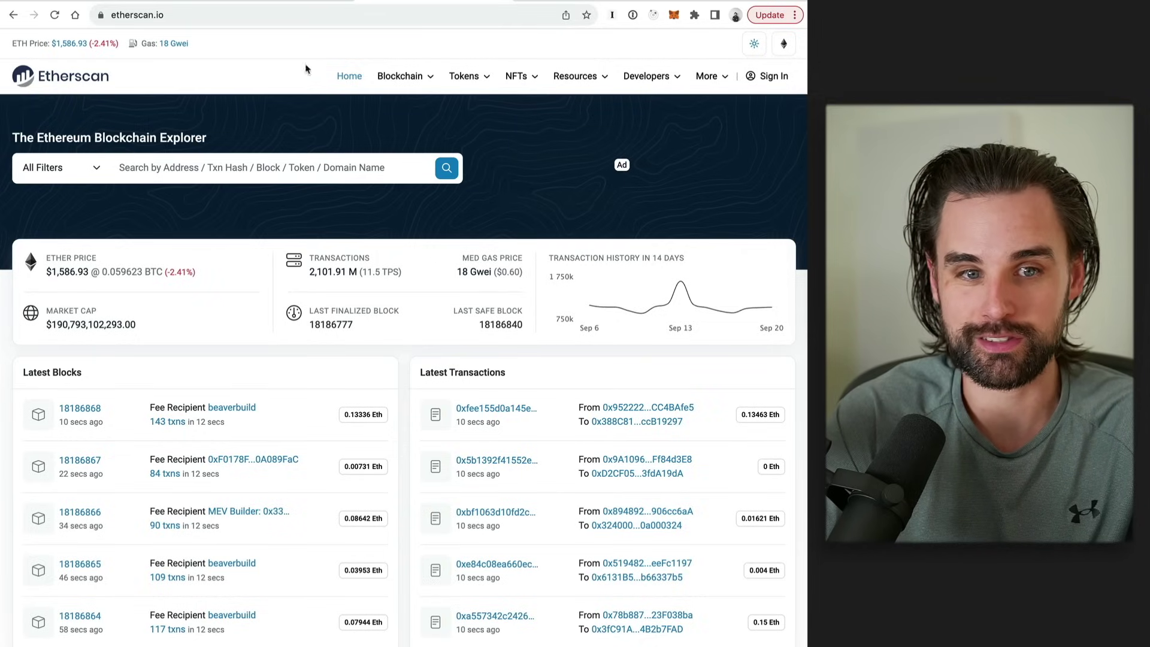
{"action": "left_click", "coordinate": [137, 2]}
{"action": "left_click", "coordinate": [497, 326]}
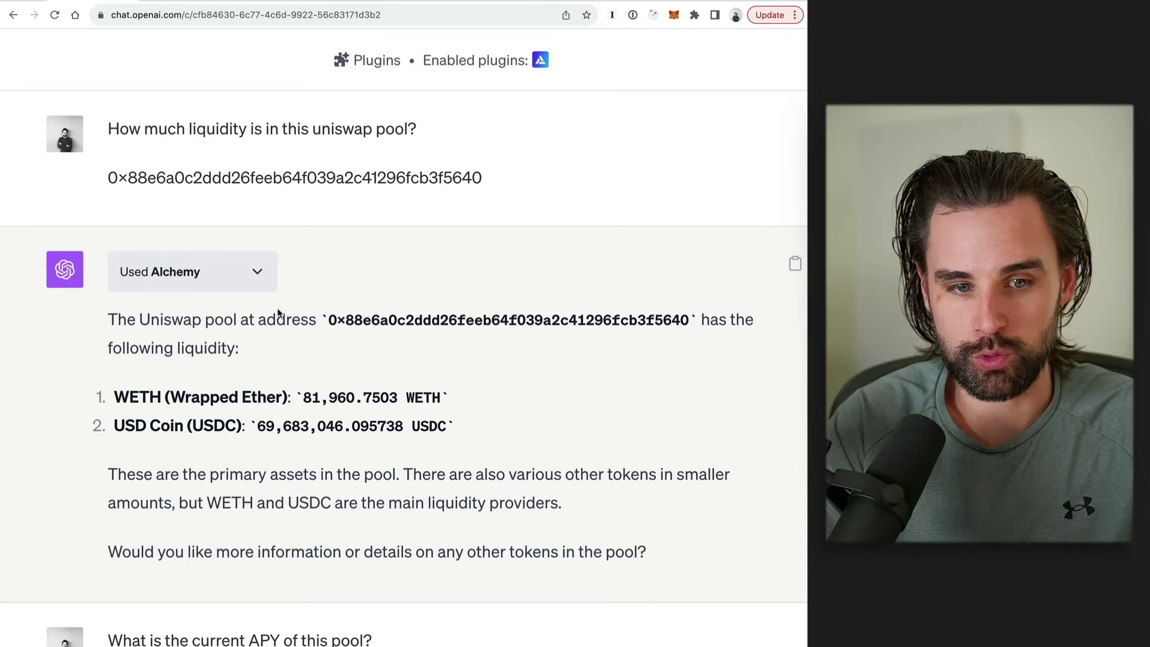
Step: Review the pool liquidity answer of 81,960.7503 WETH and 69,683,046.095738 USDC
{"action": "scroll", "coordinate": [322, 347], "scroll_direction": "right", "scroll_amount": 2}
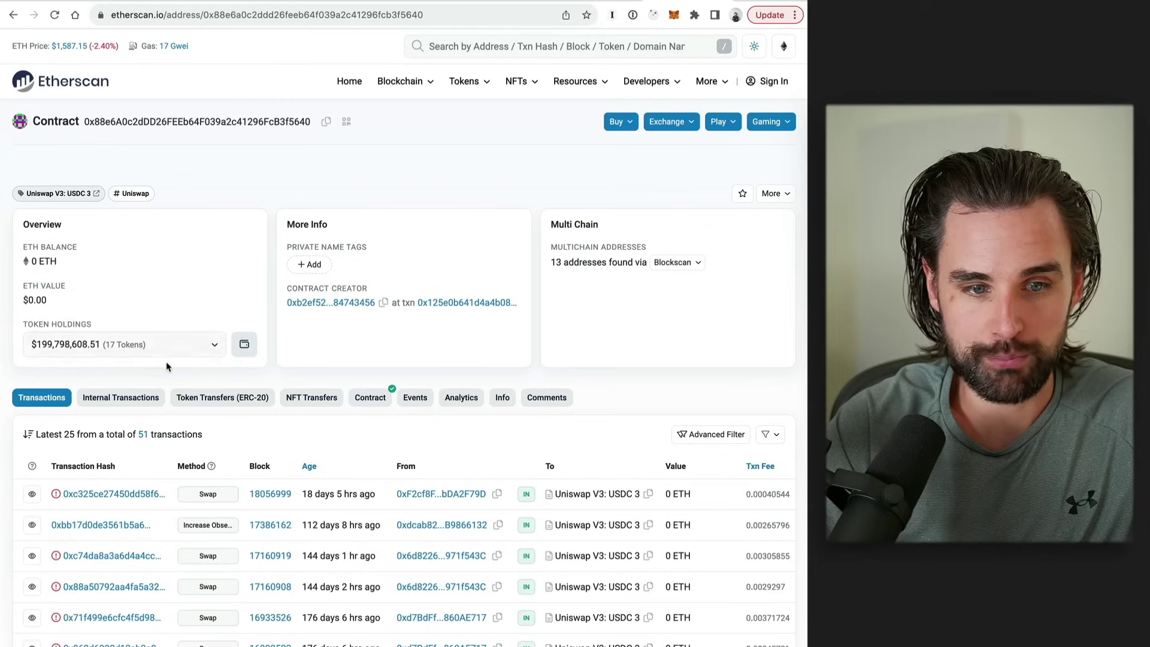
Step: Expand the pool's Token Holdings list and scroll through its roughly 82,392 WETH and 69,029,217 USDC
{"action": "left_click", "coordinate": [168, 344]}
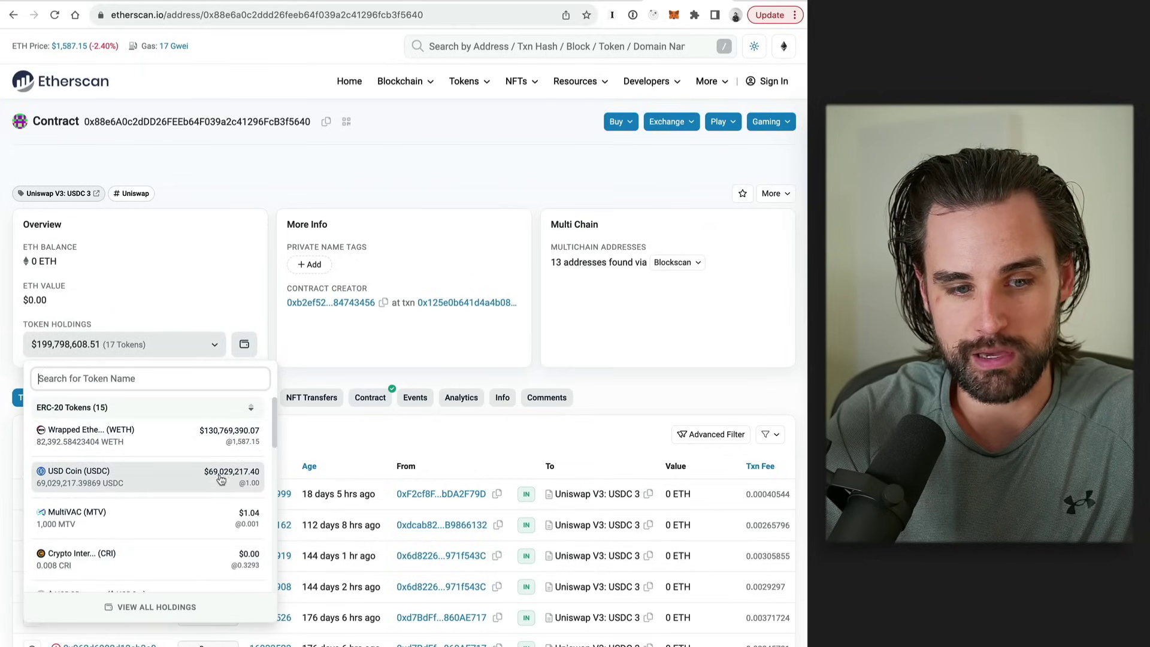
{"action": "scroll", "coordinate": [214, 473], "scroll_direction": "down", "scroll_amount": 1}
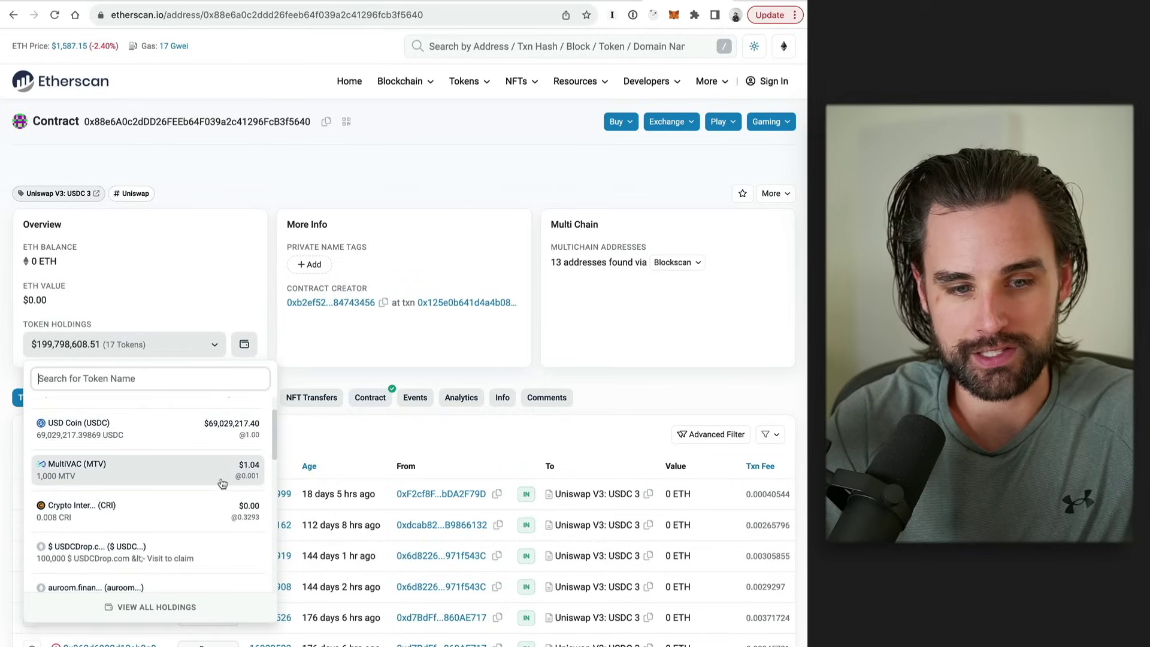
{"action": "scroll", "coordinate": [210, 476], "scroll_direction": "down", "scroll_amount": 1}
{"action": "scroll", "coordinate": [206, 500], "scroll_direction": "down", "scroll_amount": 1}
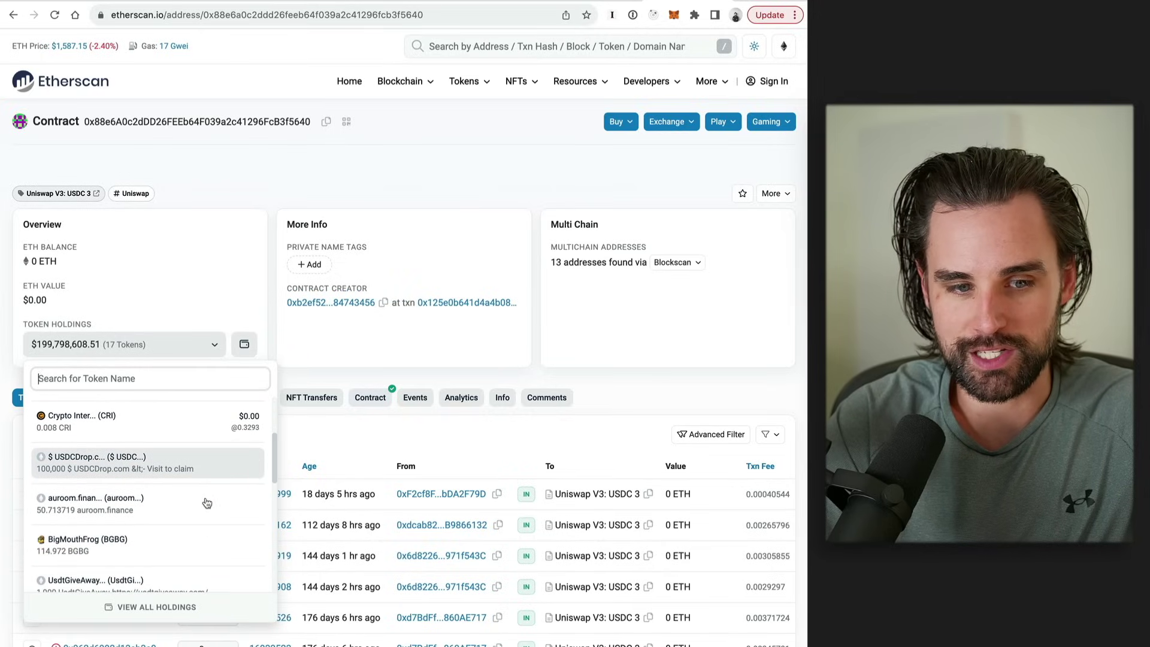
{"action": "scroll", "coordinate": [206, 479], "scroll_direction": "up", "scroll_amount": 1}
{"action": "scroll", "coordinate": [209, 506], "scroll_direction": "down", "scroll_amount": 3}
{"action": "scroll", "coordinate": [214, 517], "scroll_direction": "down", "scroll_amount": 2}
{"action": "scroll", "coordinate": [213, 516], "scroll_direction": "up", "scroll_amount": 5}
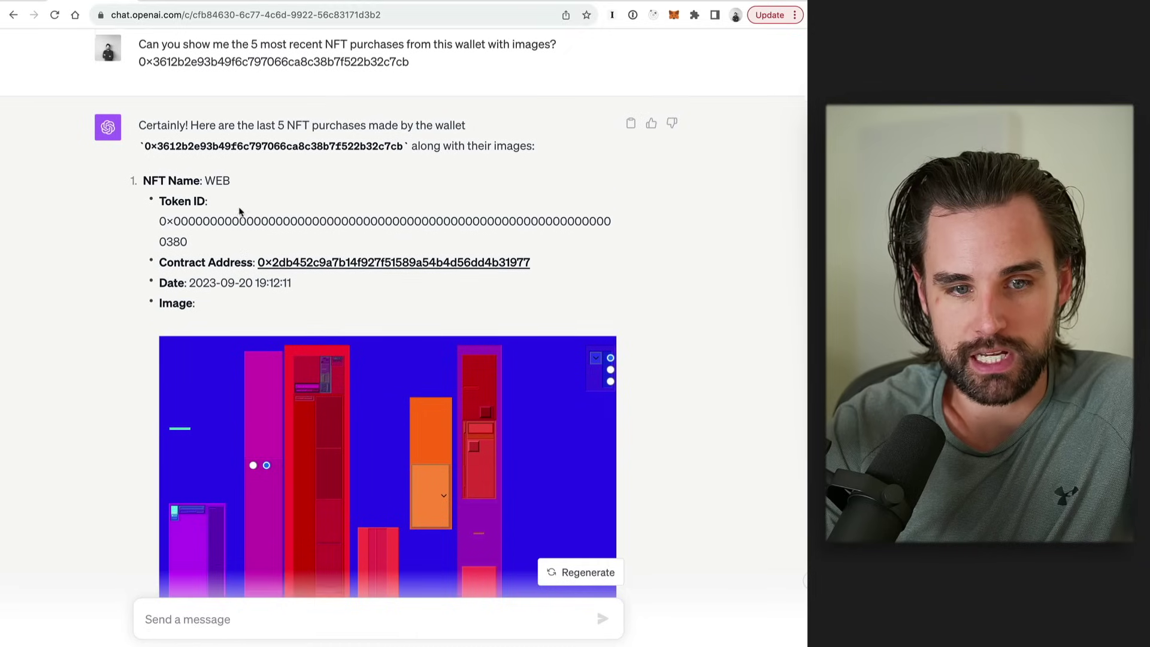
Step: Scroll through the wallet's five recent NFT purchases and their images, starting with WEB
{"action": "scroll", "coordinate": [241, 213], "scroll_direction": "down", "scroll_amount": 2}
{"action": "scroll", "coordinate": [287, 275], "scroll_direction": "down", "scroll_amount": 5}
{"action": "scroll", "coordinate": [413, 313], "scroll_direction": "down", "scroll_amount": 20}
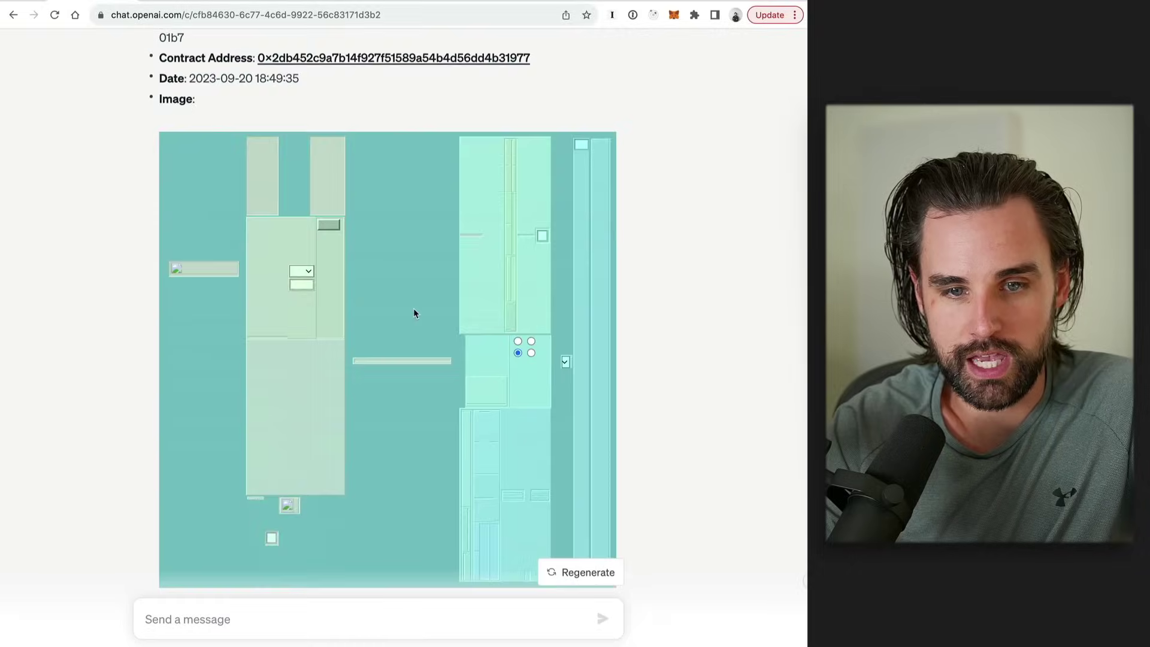
{"action": "scroll", "coordinate": [413, 308], "scroll_direction": "down", "scroll_amount": 15}
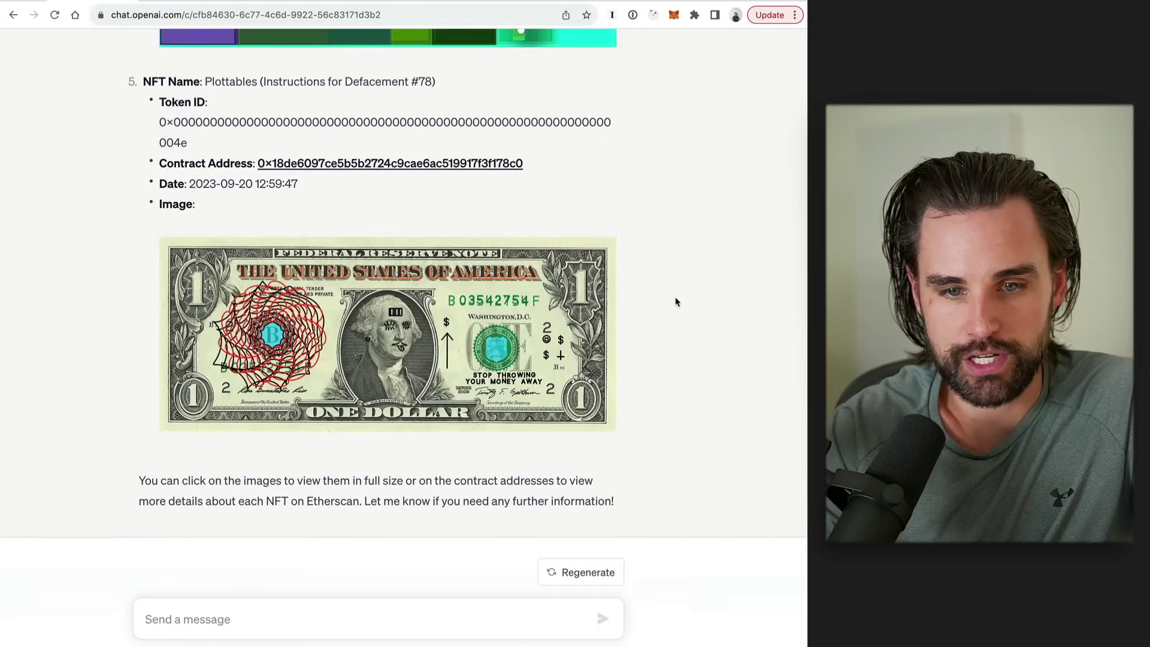
{"action": "scroll", "coordinate": [675, 300], "scroll_direction": "down", "scroll_amount": 5}
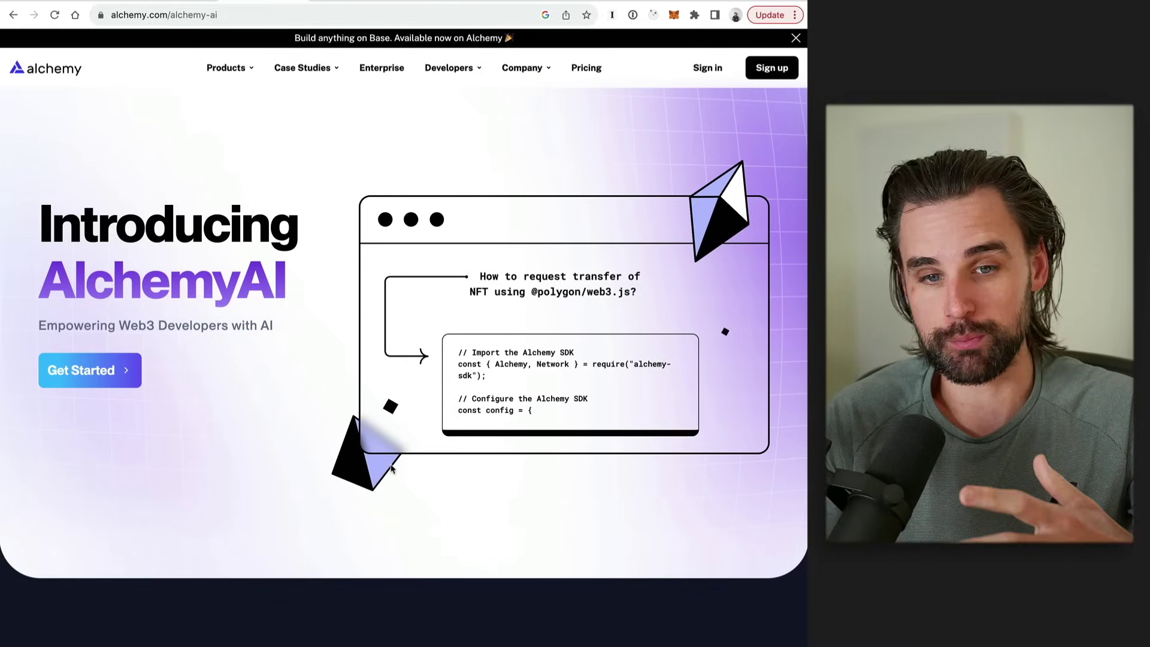
Step: Scroll the AlchemyAI page to its ChatGPT Plugin section and back up
{"action": "scroll", "coordinate": [391, 468], "scroll_direction": "down", "scroll_amount": 15}
{"action": "scroll", "coordinate": [613, 392], "scroll_direction": "up", "scroll_amount": 7}
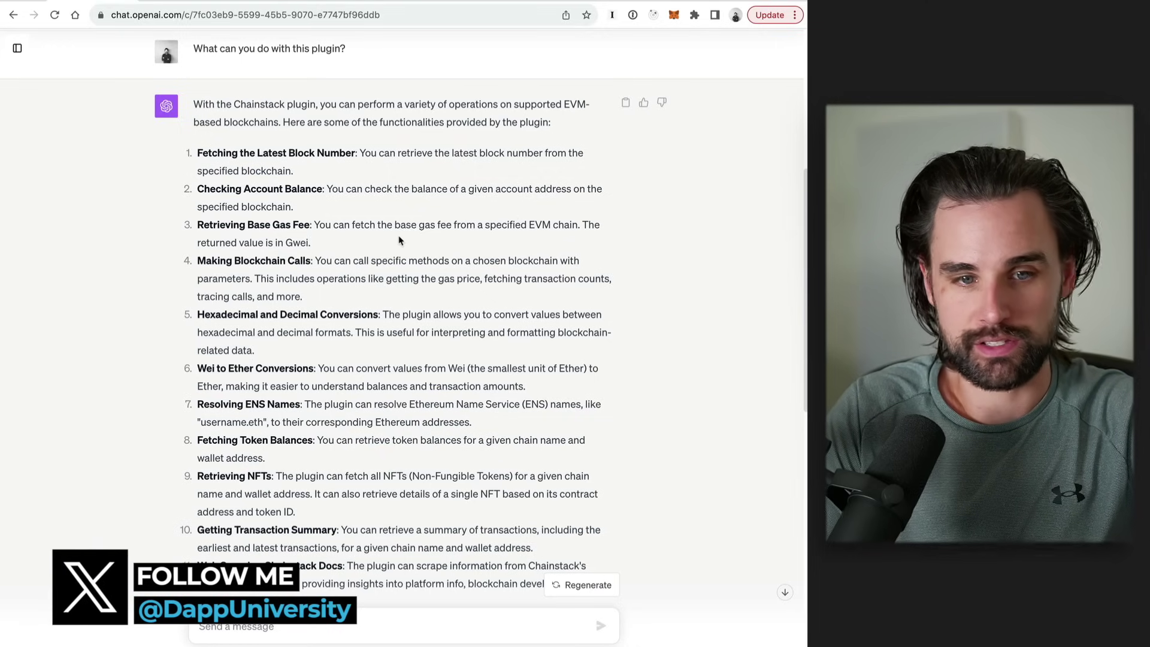
Step: Scroll through the Chainstack plugin's capabilities and failed NFT lookup, then back up
{"action": "scroll", "coordinate": [399, 239], "scroll_direction": "down", "scroll_amount": 1}
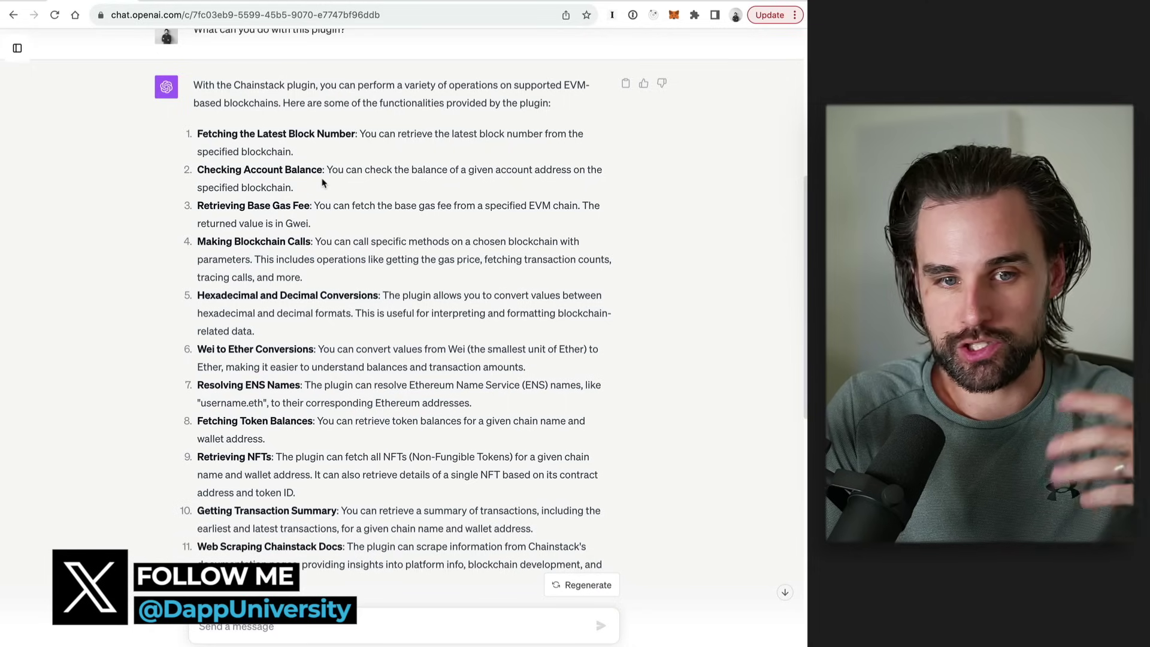
{"action": "scroll", "coordinate": [342, 268], "scroll_direction": "down", "scroll_amount": 2}
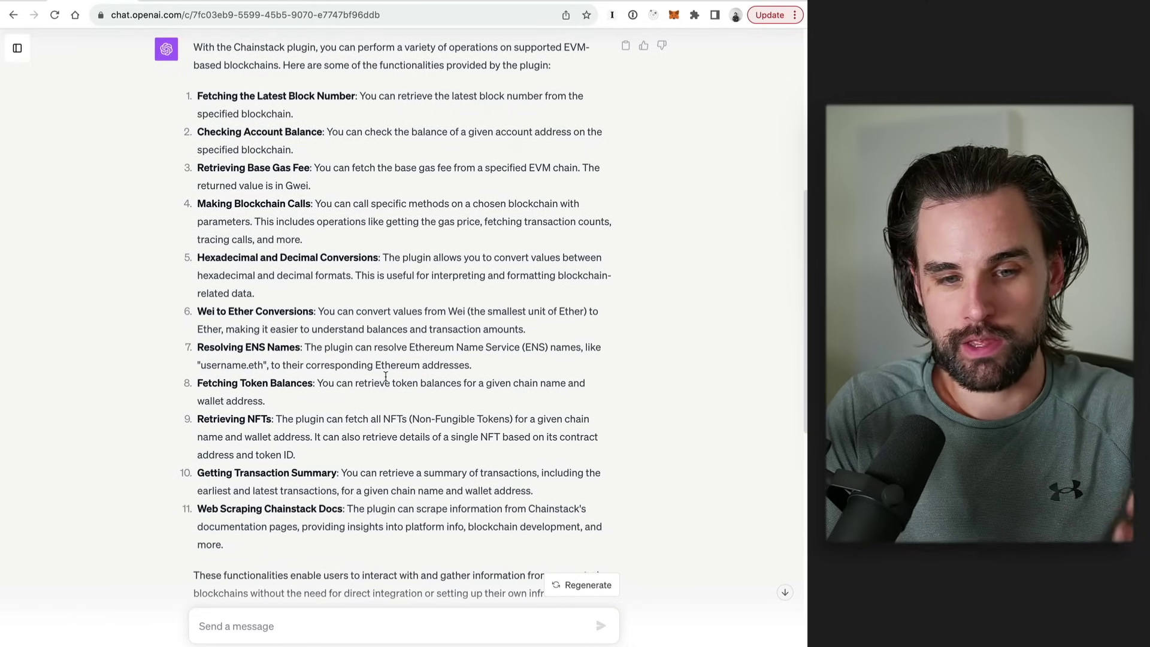
{"action": "scroll", "coordinate": [386, 376], "scroll_direction": "down", "scroll_amount": 1}
{"action": "scroll", "coordinate": [386, 376], "scroll_direction": "down", "scroll_amount": 10}
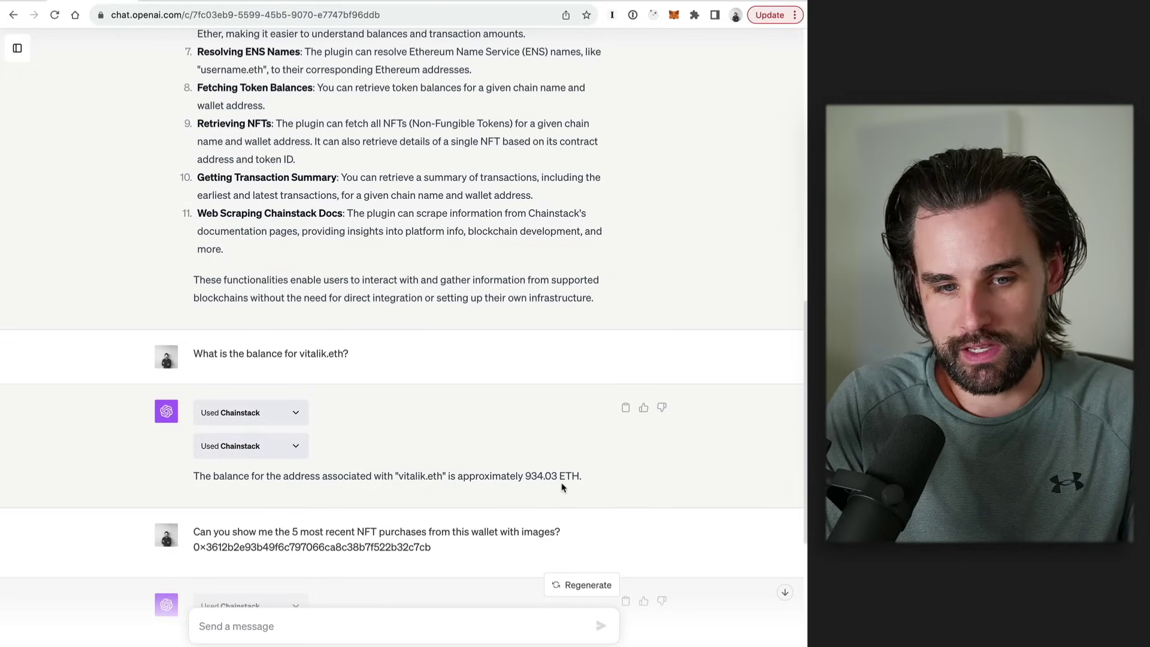
{"action": "scroll", "coordinate": [564, 488], "scroll_direction": "down", "scroll_amount": 3}
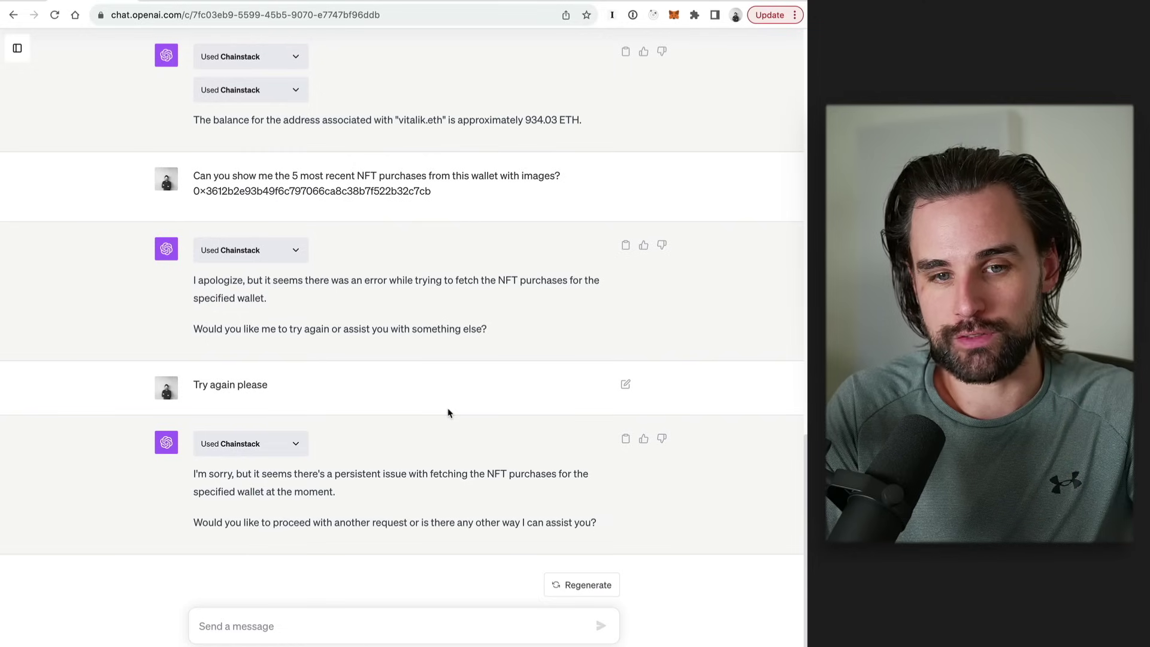
{"action": "scroll", "coordinate": [448, 413], "scroll_direction": "up", "scroll_amount": 1}
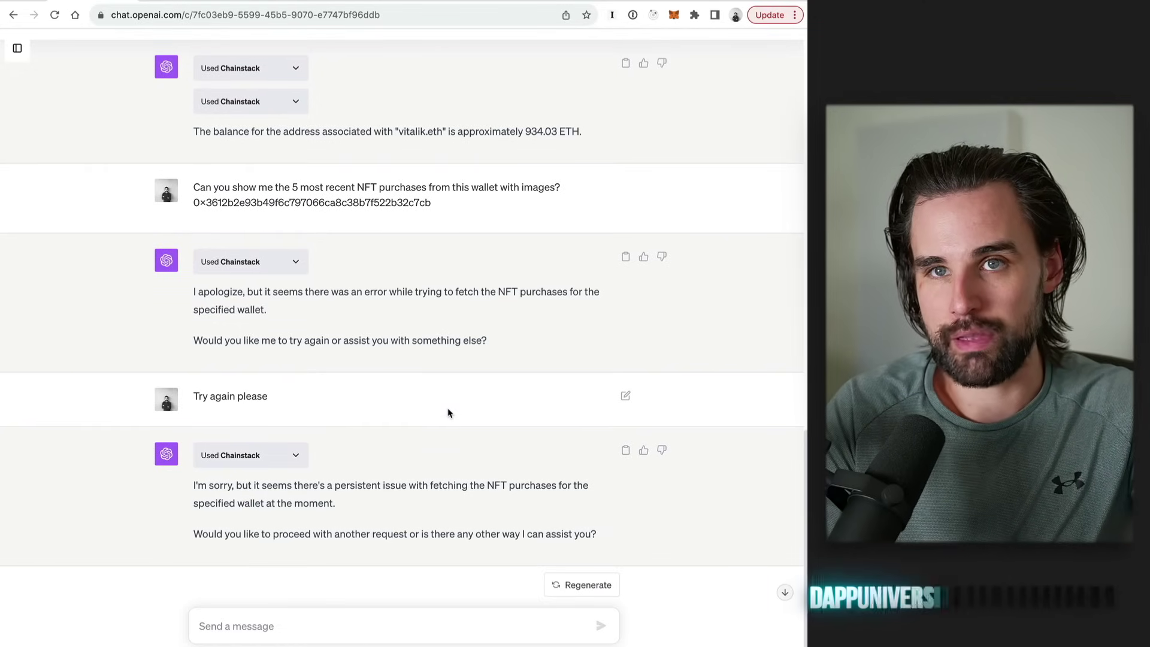
{"action": "scroll", "coordinate": [448, 414], "scroll_direction": "up", "scroll_amount": 3}
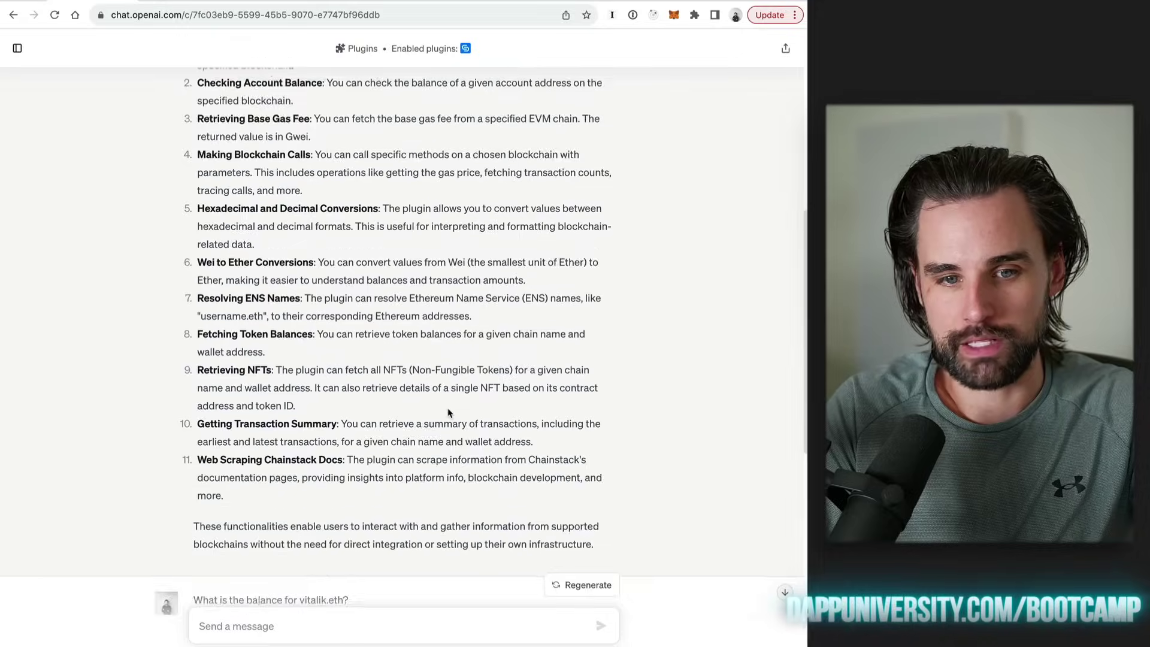
{"action": "scroll", "coordinate": [448, 413], "scroll_direction": "up", "scroll_amount": 10}
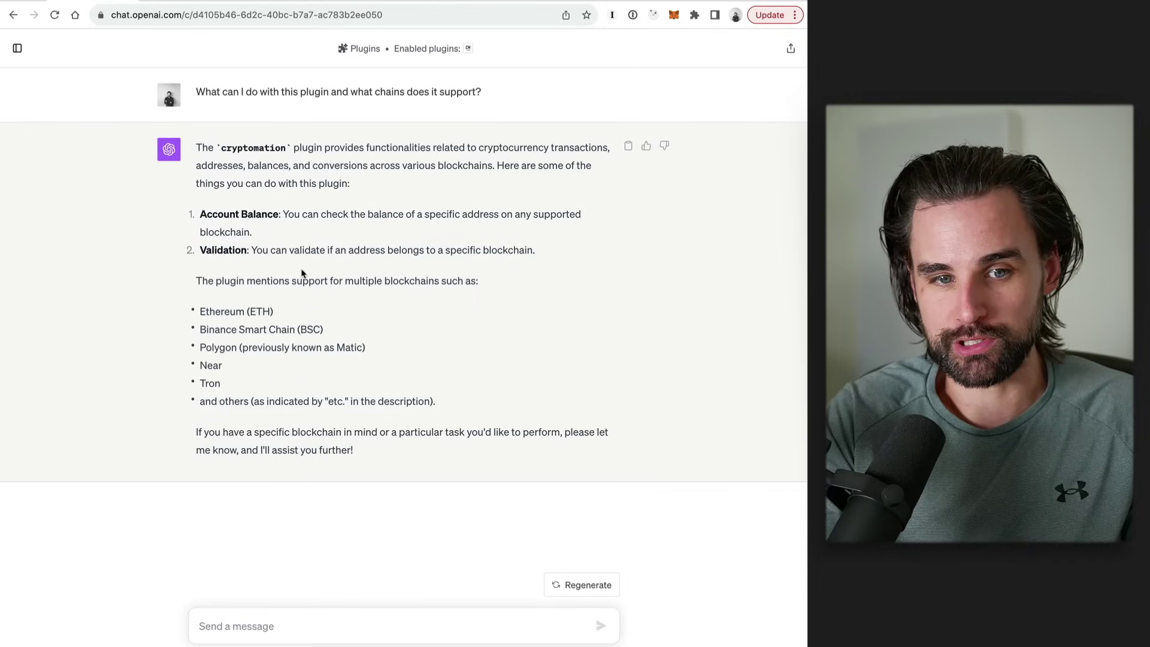
Step: Highlight the Account Balance and Validation capabilities in the cryptomation reply, then clear the selection
{"action": "left_click_drag", "start_coordinate": [287, 236], "coordinate": [192, 217]}
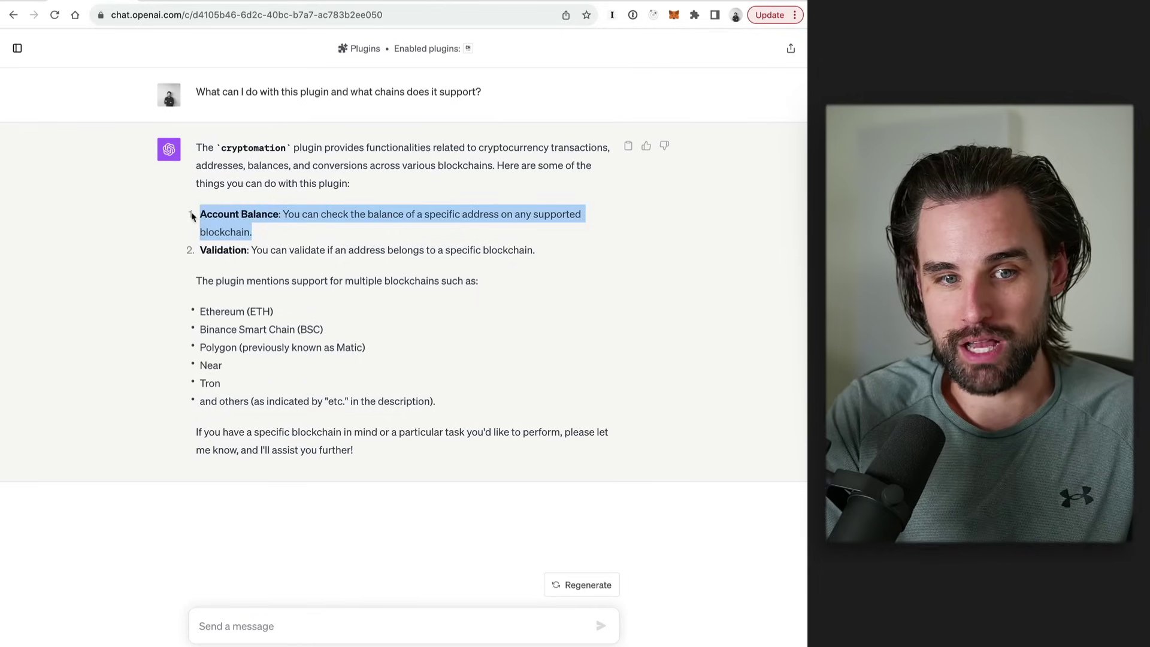
{"action": "triple_click", "coordinate": [292, 246]}
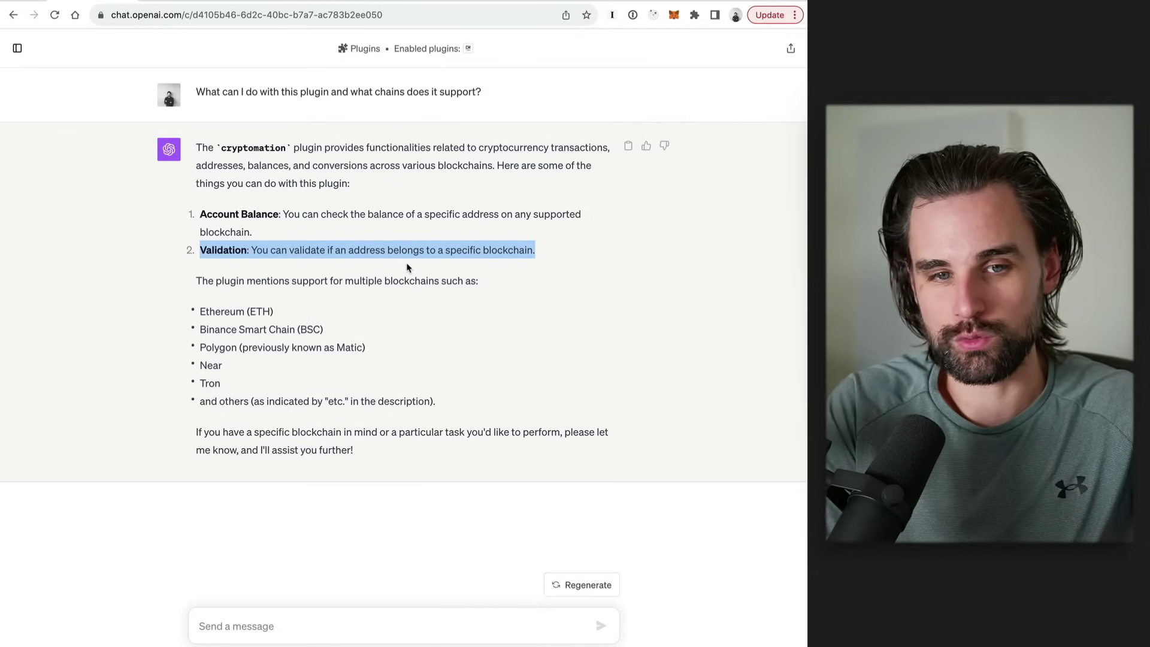
{"action": "left_click", "coordinate": [430, 281]}
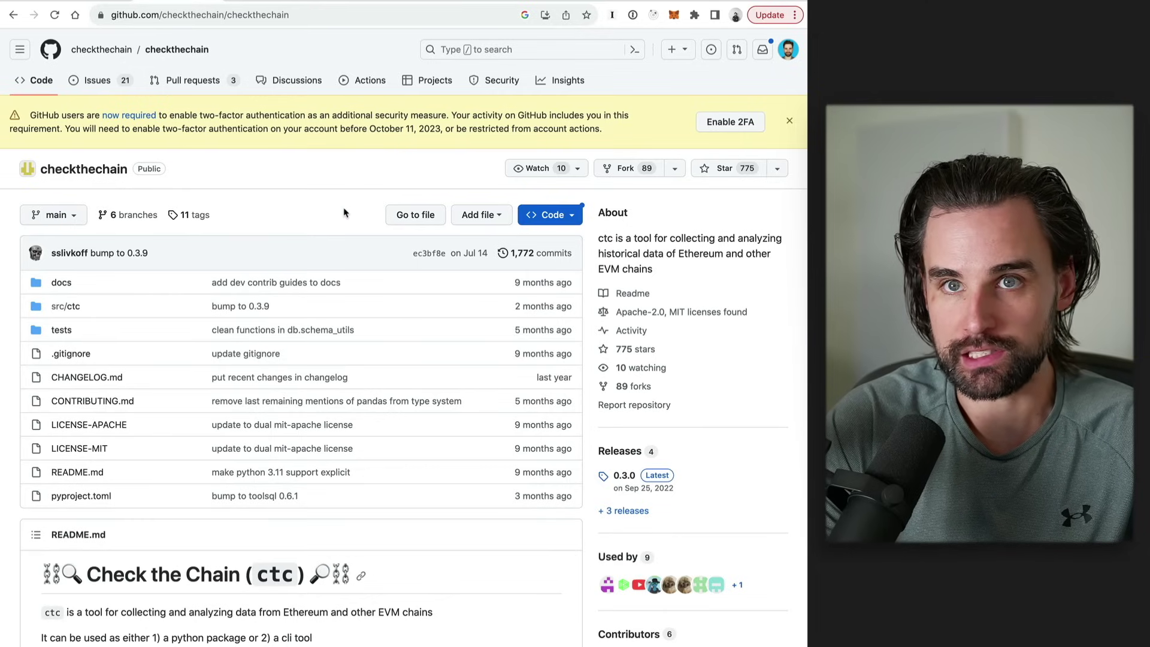
Step: Scroll down to the checkthechain README describing the ctc tool for Ethereum data
{"action": "scroll", "coordinate": [345, 213], "scroll_direction": "down", "scroll_amount": 3}
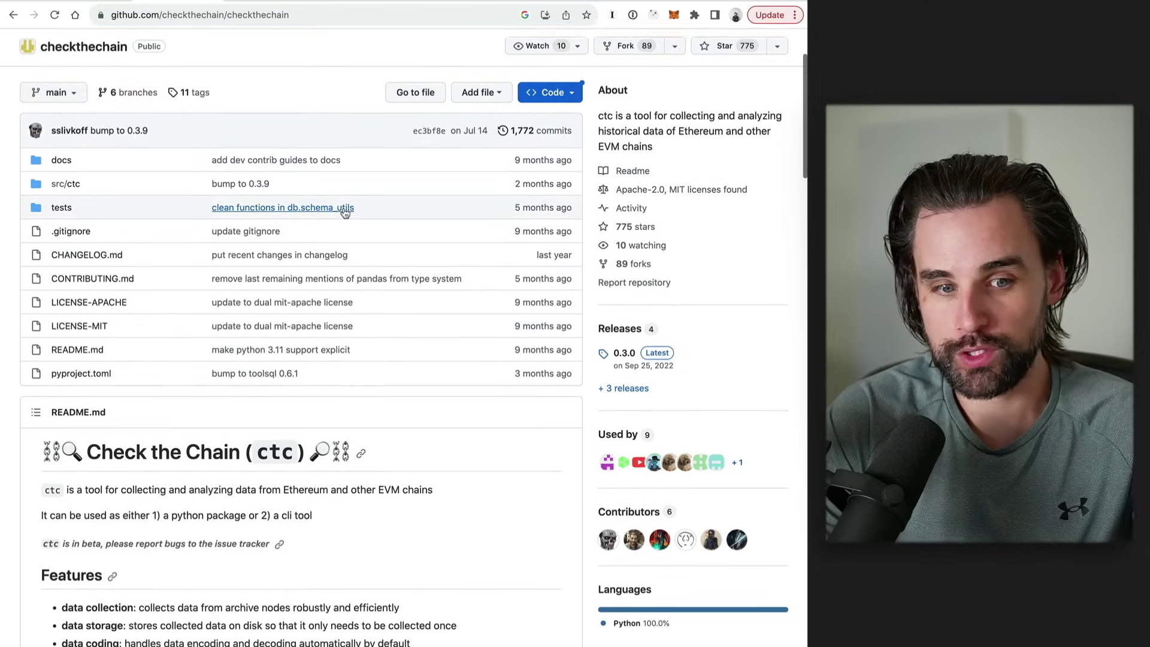
{"action": "scroll", "coordinate": [344, 213], "scroll_direction": "down", "scroll_amount": 2}
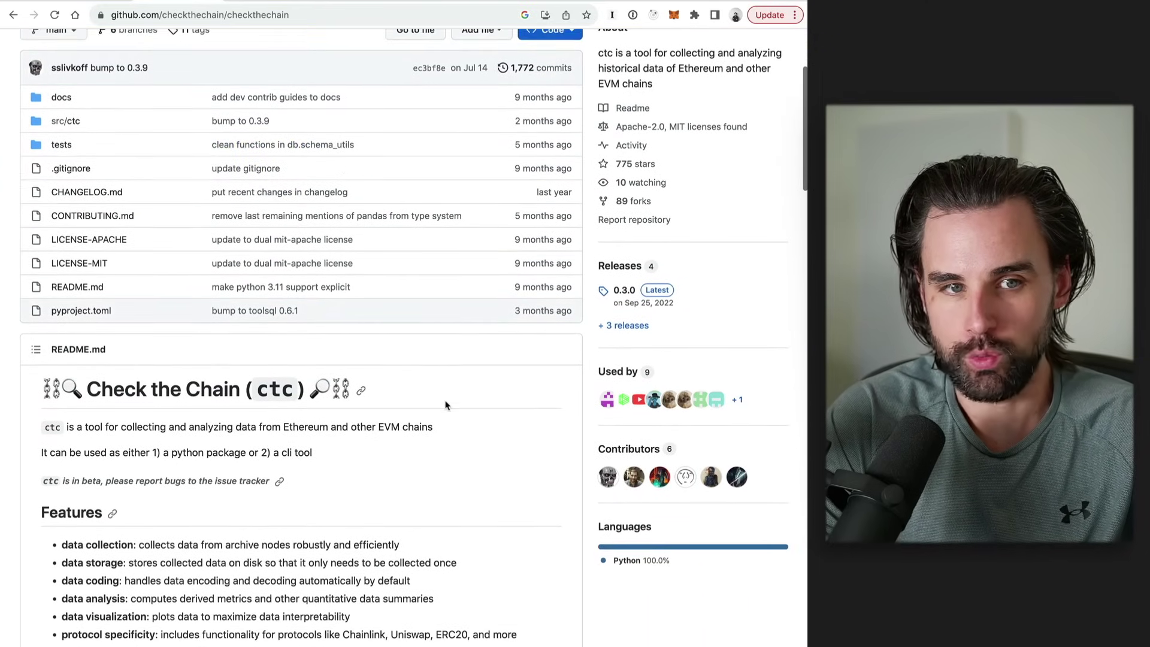
{"action": "scroll", "coordinate": [445, 405], "scroll_direction": "up", "scroll_amount": 1}
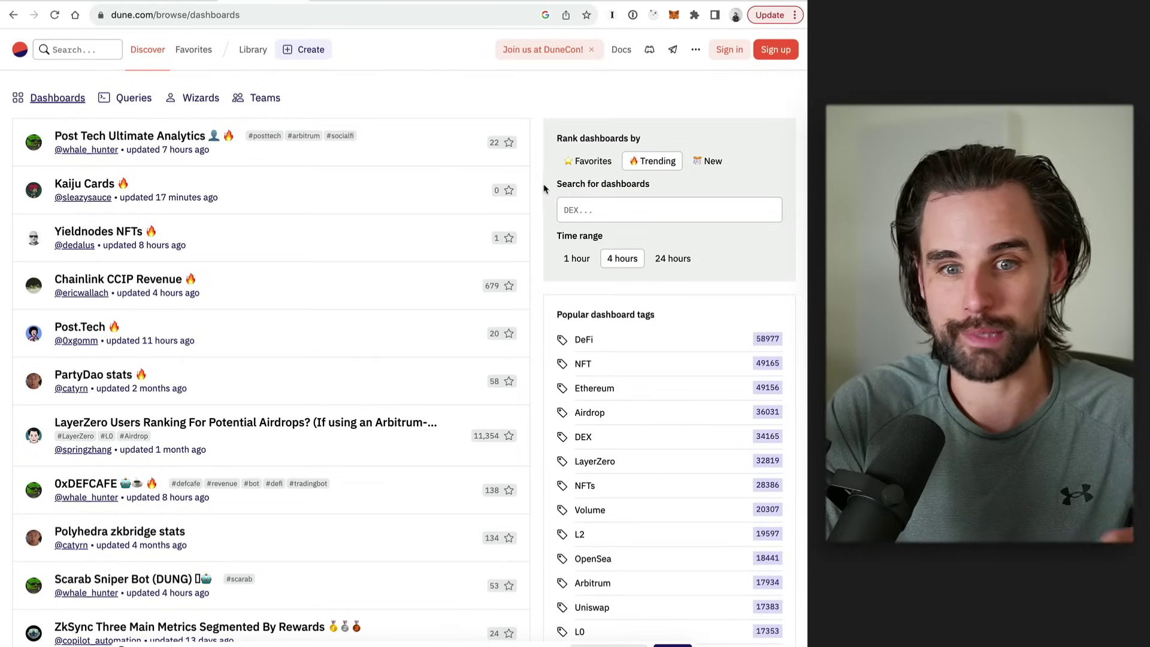
Step: Scroll the checkthechain README down to Example Usage and the DAO code blocks
{"action": "left_click", "coordinate": [187, 2]}
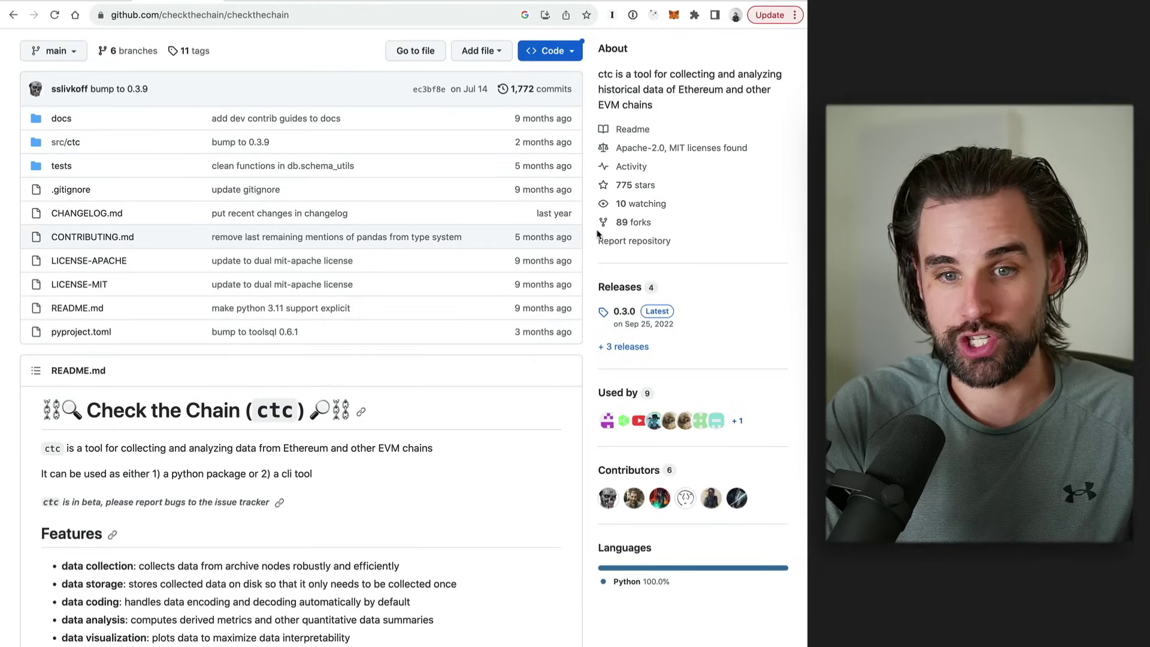
{"action": "scroll", "coordinate": [488, 433], "scroll_direction": "down", "scroll_amount": 5}
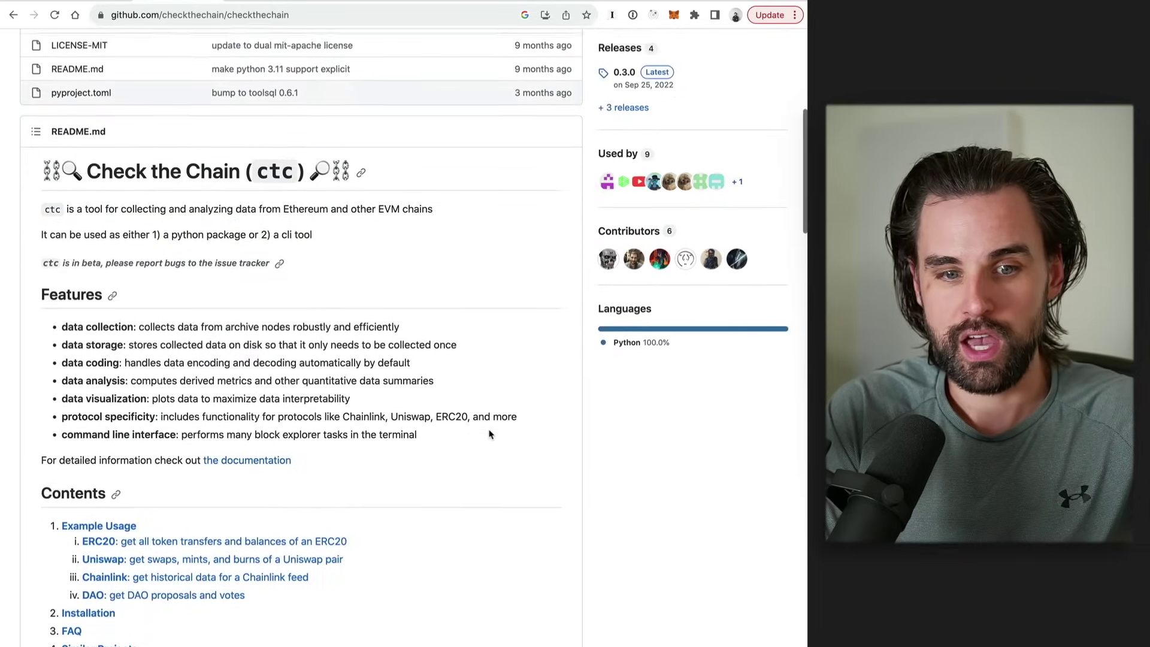
{"action": "scroll", "coordinate": [452, 388], "scroll_direction": "down", "scroll_amount": 8}
{"action": "scroll", "coordinate": [451, 387], "scroll_direction": "down", "scroll_amount": 2}
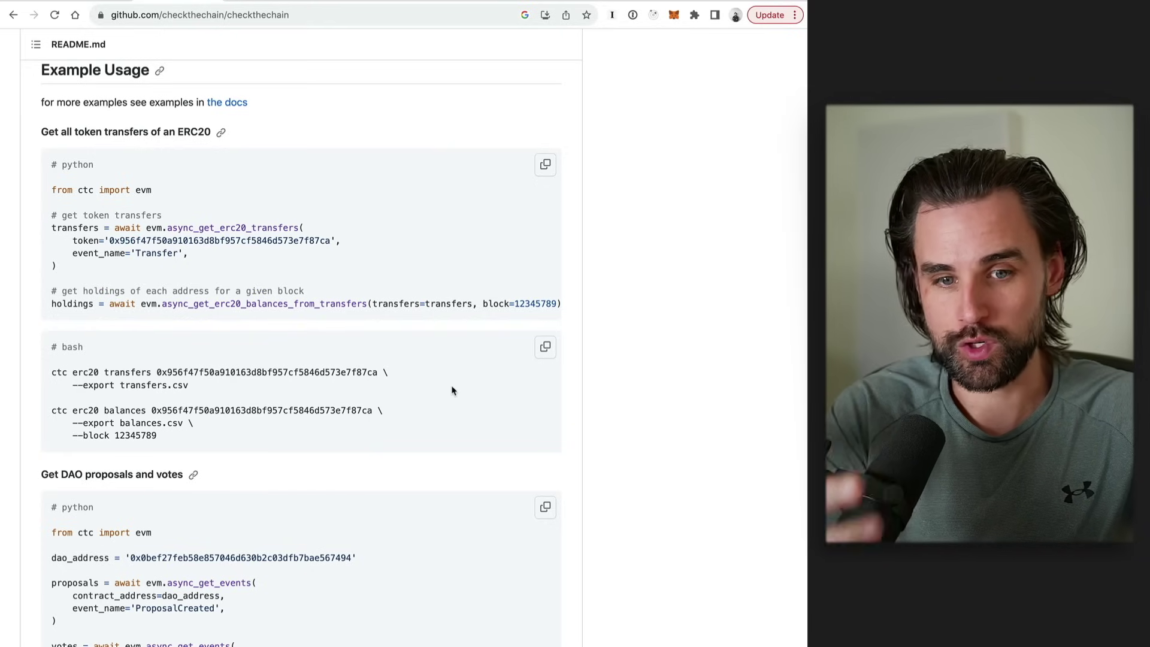
{"action": "scroll", "coordinate": [451, 390], "scroll_direction": "down", "scroll_amount": 4}
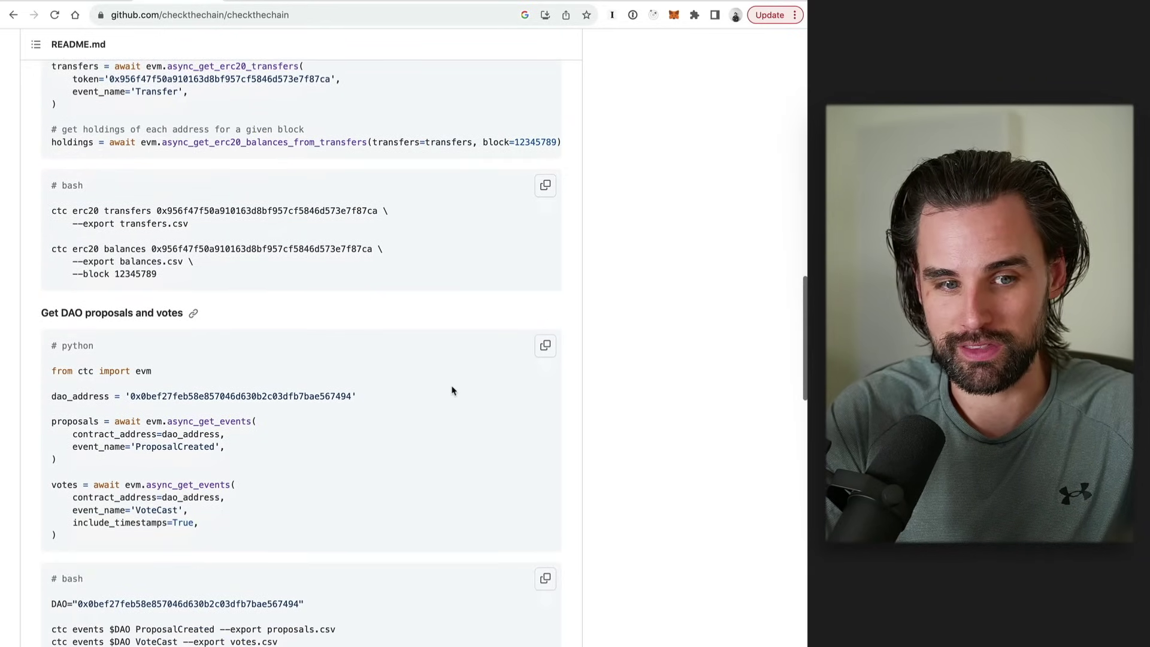
{"action": "scroll", "coordinate": [452, 390], "scroll_direction": "down", "scroll_amount": 2}
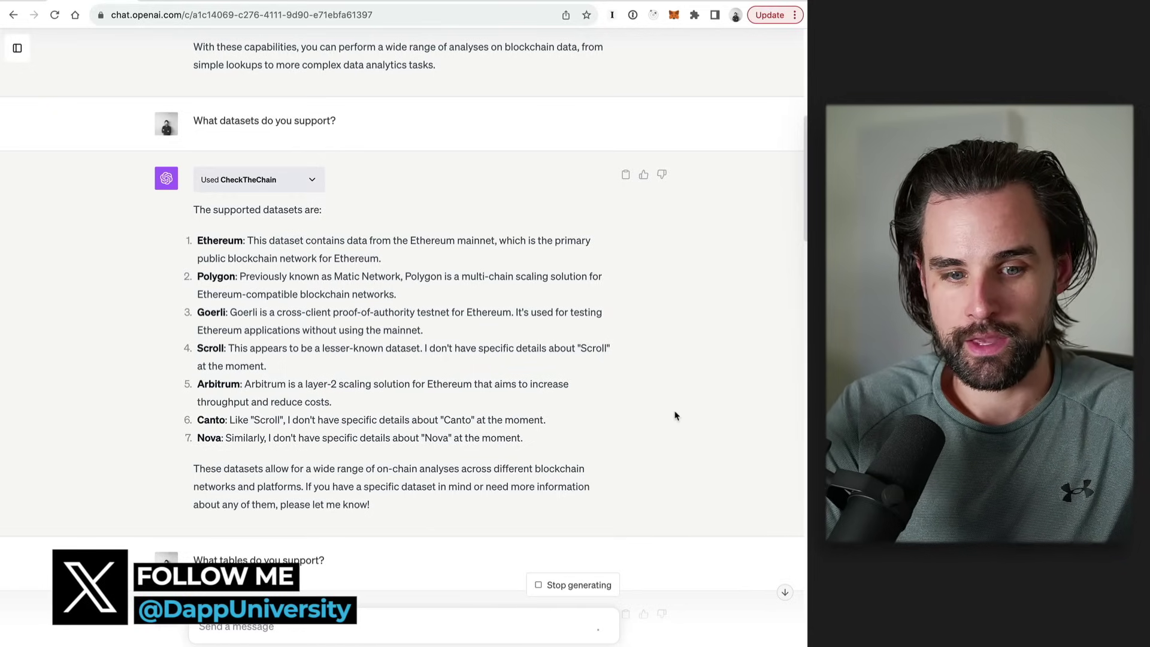
Step: Review the CheckTheChain datasets reply and its list of 32 Ethereum tables
{"action": "scroll", "coordinate": [675, 415], "scroll_direction": "down", "scroll_amount": 10}
{"action": "scroll", "coordinate": [336, 436], "scroll_direction": "up", "scroll_amount": 1}
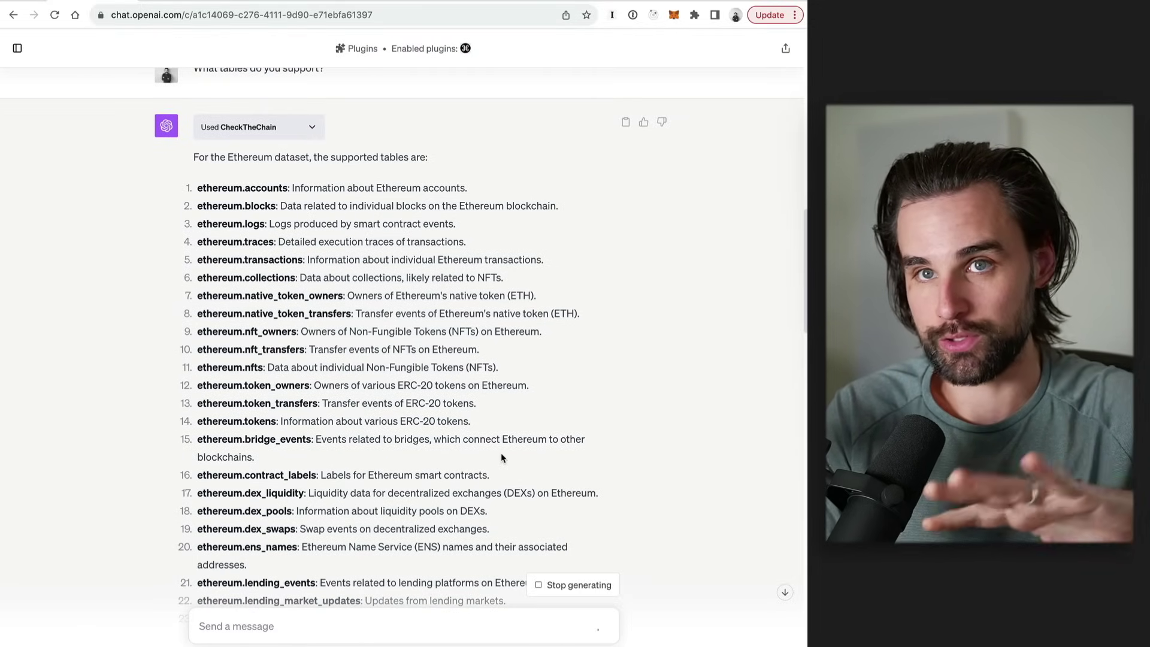
{"action": "scroll", "coordinate": [546, 456], "scroll_direction": "down", "scroll_amount": 2}
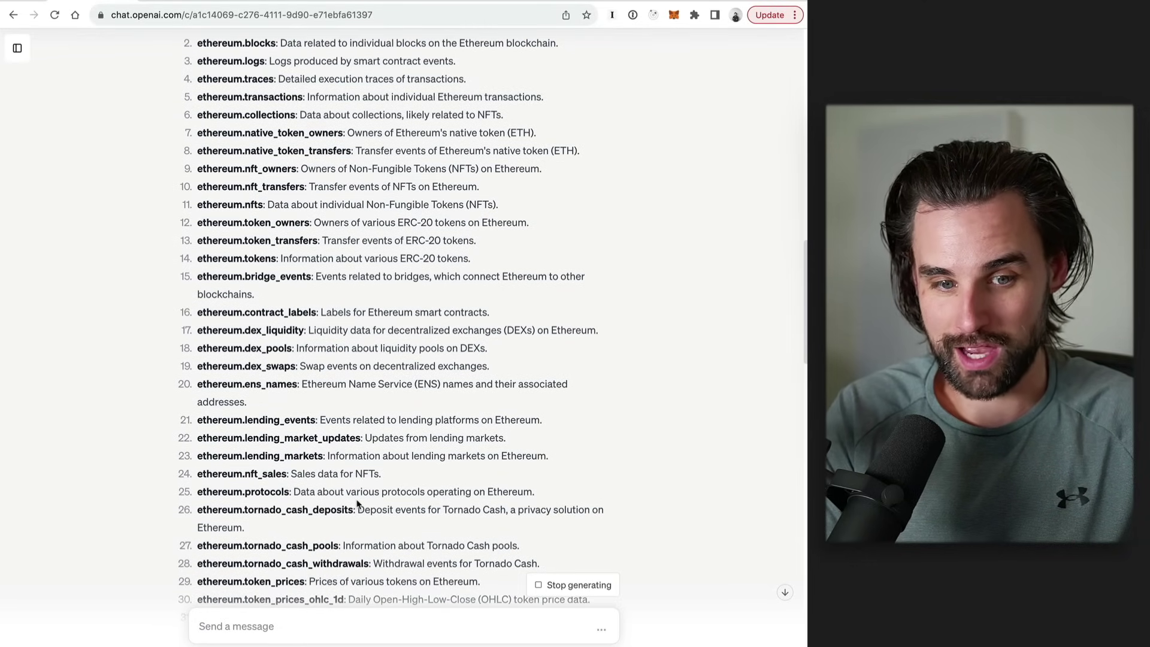
{"action": "scroll", "coordinate": [300, 491], "scroll_direction": "up", "scroll_amount": 2}
{"action": "scroll", "coordinate": [275, 360], "scroll_direction": "down", "scroll_amount": 4}
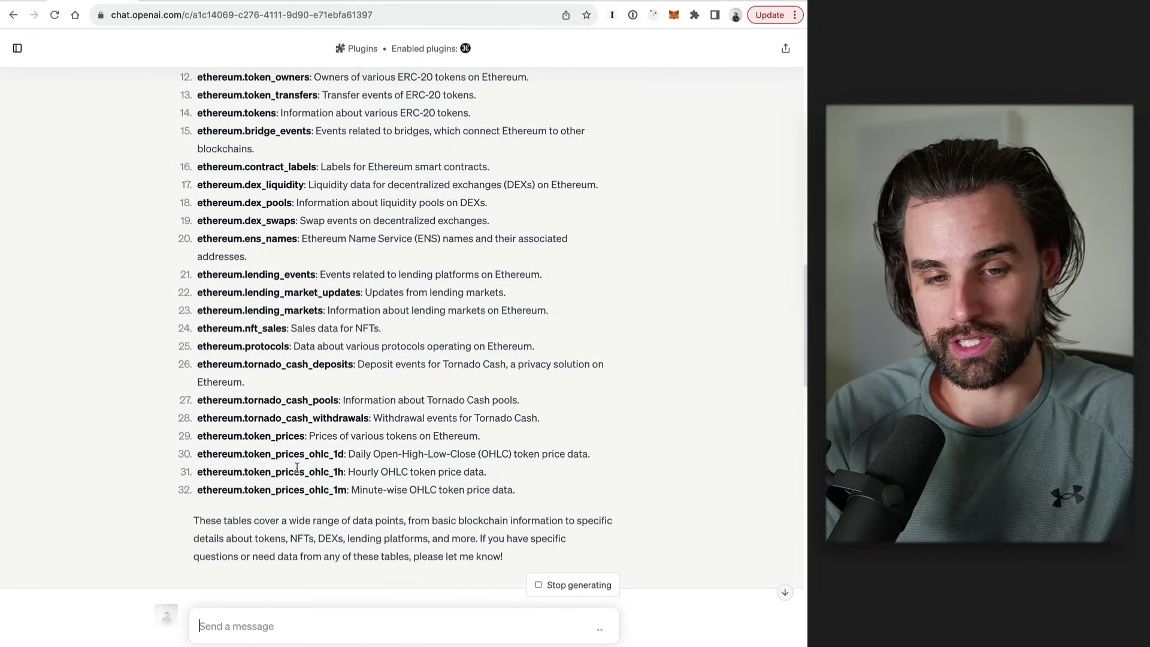
Step: Select the token_prices_ohlc_1d table name and apply a context-menu action to it
{"action": "double_click", "coordinate": [294, 487]}
{"action": "right_click", "coordinate": [299, 488]}
{"action": "left_click", "coordinate": [313, 475]}
{"action": "left_click", "coordinate": [741, 421]}
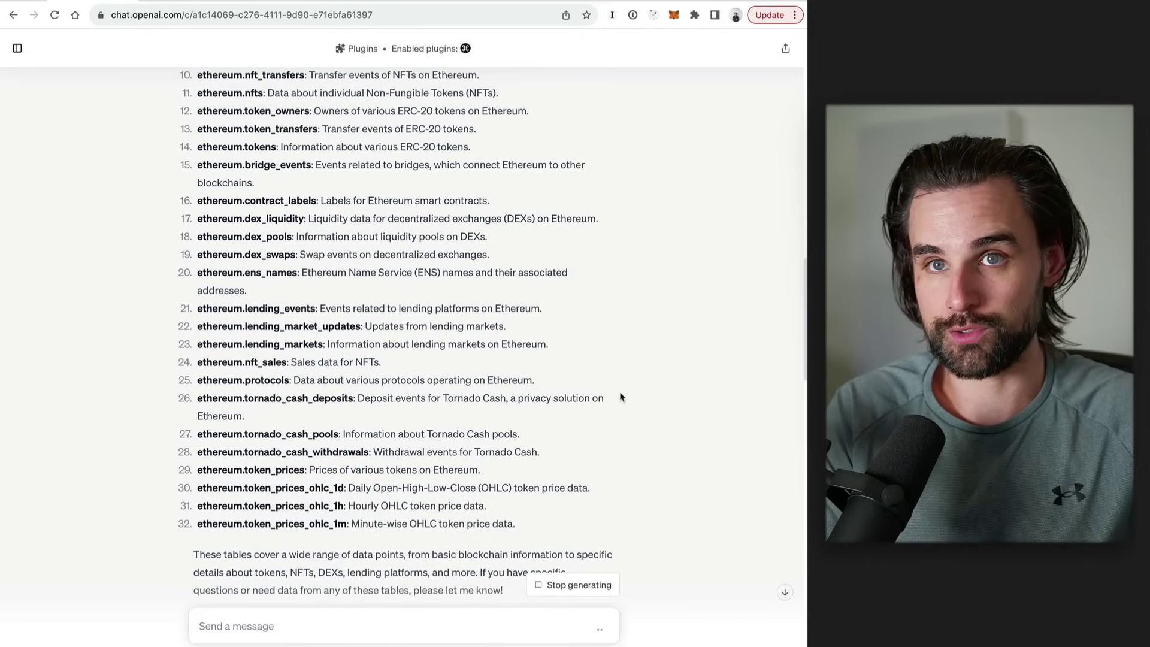
{"action": "scroll", "coordinate": [620, 397], "scroll_direction": "down", "scroll_amount": 7}
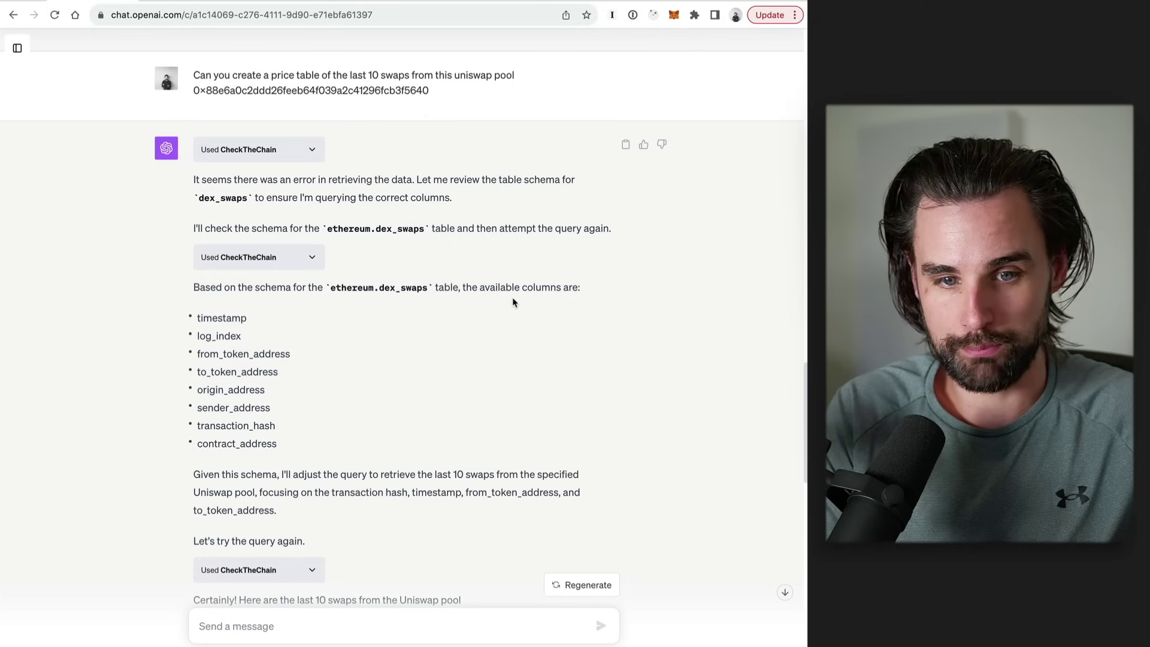
Step: Open the first Uniswap pool swap's transaction hash on Etherscan
{"action": "scroll", "coordinate": [514, 302], "scroll_direction": "down", "scroll_amount": 1}
{"action": "scroll", "coordinate": [514, 303], "scroll_direction": "down", "scroll_amount": 7}
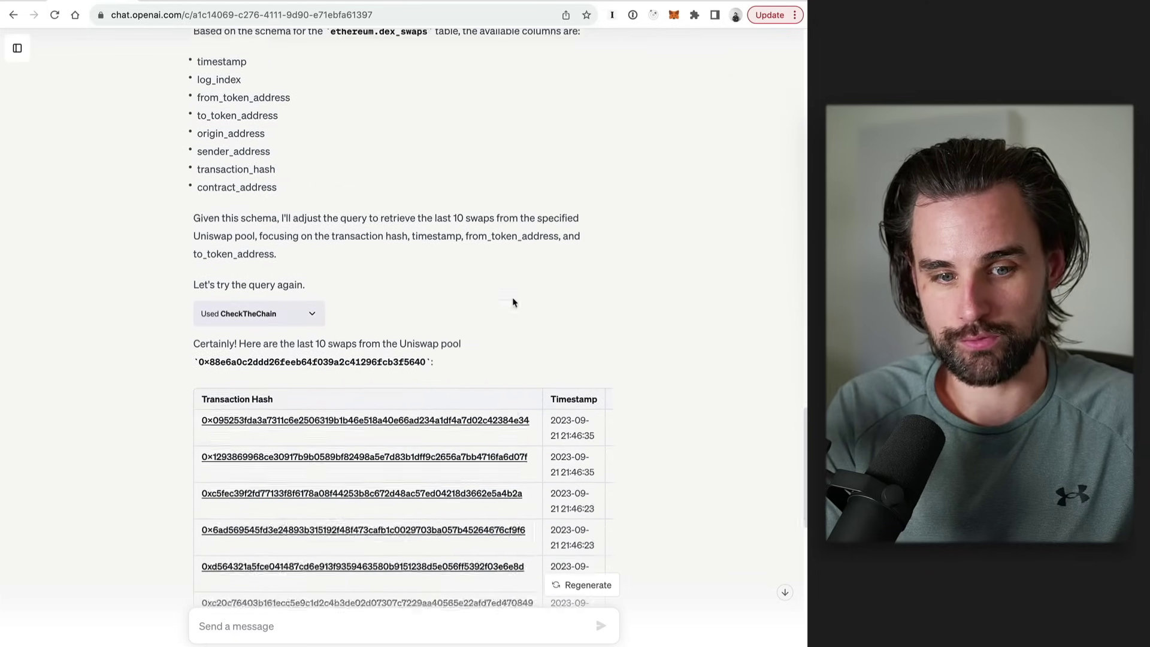
{"action": "scroll", "coordinate": [518, 323], "scroll_direction": "down", "scroll_amount": 1}
{"action": "scroll", "coordinate": [521, 340], "scroll_direction": "right", "scroll_amount": 2}
{"action": "scroll", "coordinate": [520, 341], "scroll_direction": "left", "scroll_amount": 2}
{"action": "left_click", "coordinate": [462, 212]}
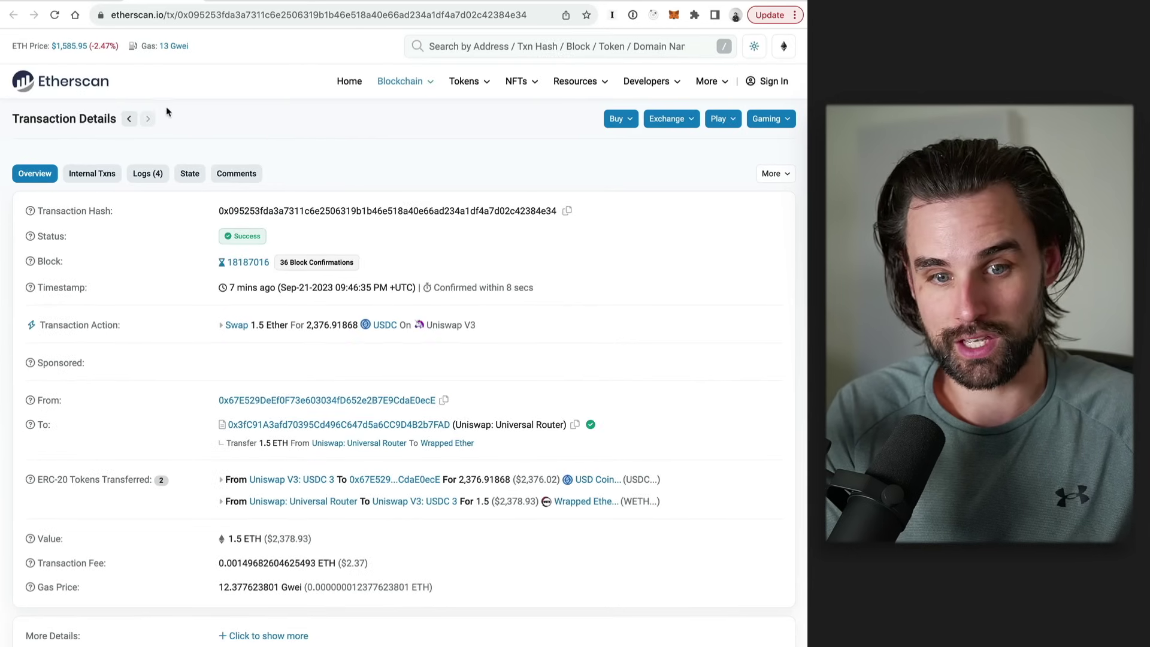
Step: Return to ChatGPT's 10-swap table and scan its columns horizontally
{"action": "left_click", "coordinate": [102, 1]}
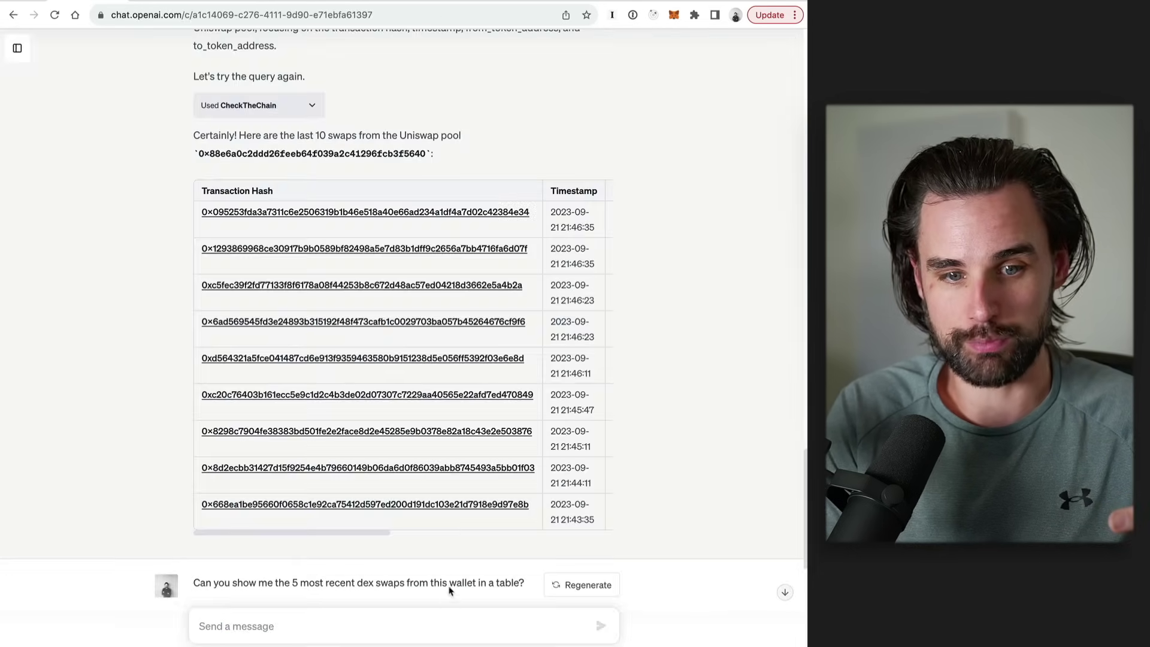
{"action": "scroll", "coordinate": [454, 472], "scroll_direction": "right", "scroll_amount": 3}
{"action": "scroll", "coordinate": [464, 314], "scroll_direction": "right", "scroll_amount": 10}
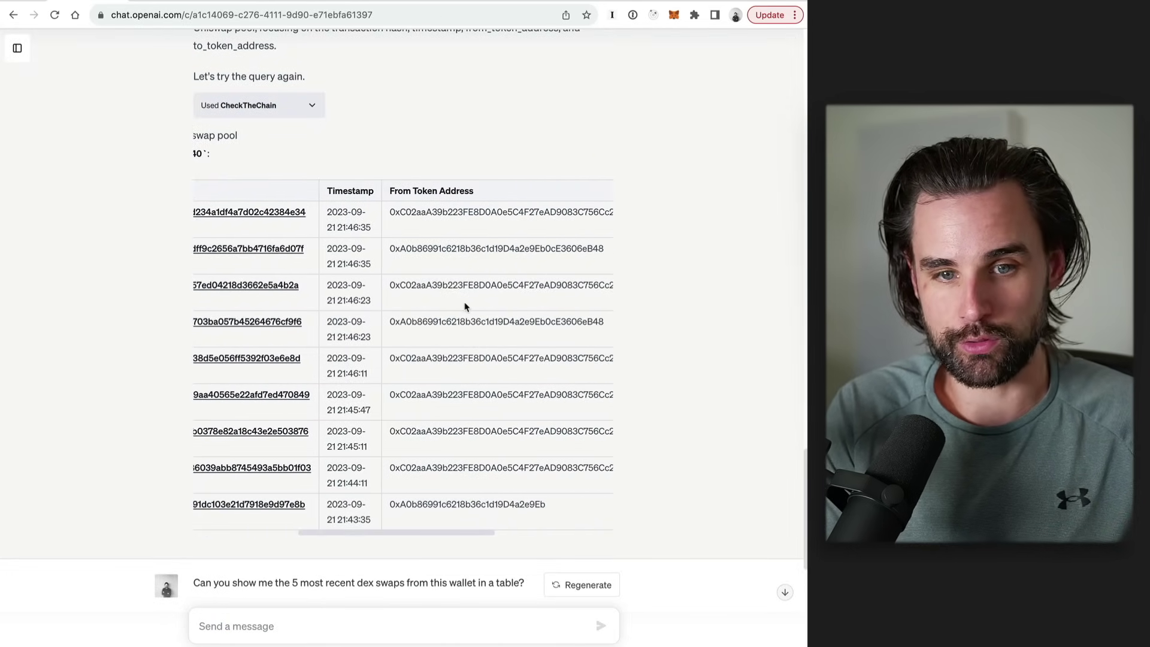
{"action": "scroll", "coordinate": [465, 305], "scroll_direction": "right", "scroll_amount": 10}
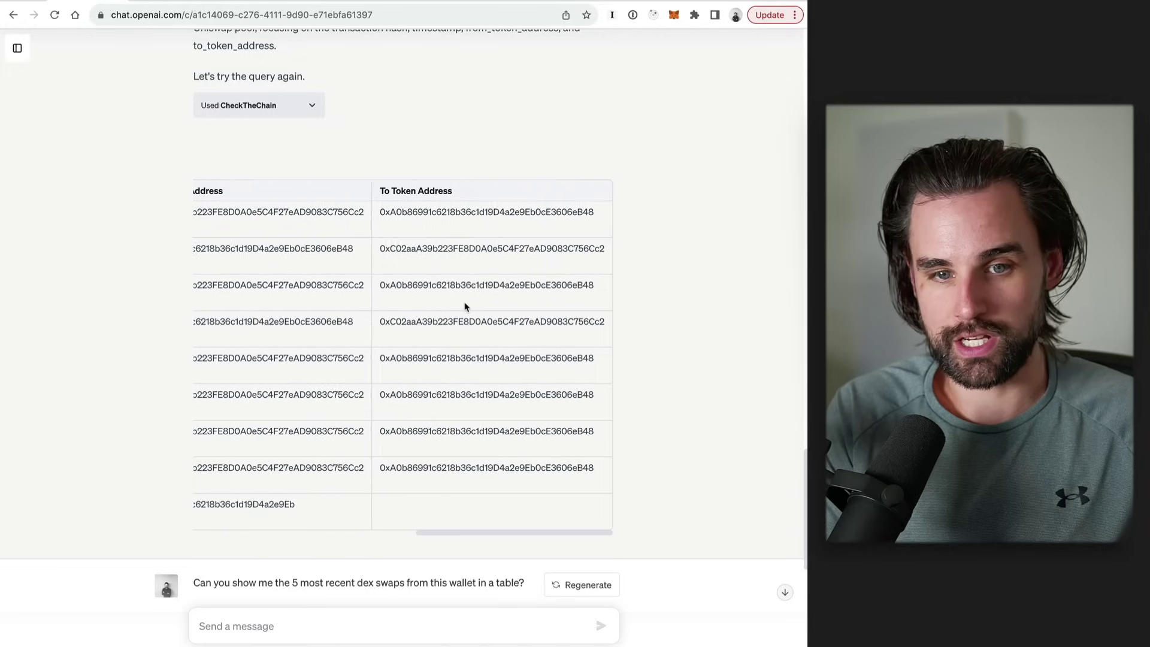
{"action": "scroll", "coordinate": [464, 306], "scroll_direction": "left", "scroll_amount": 3}
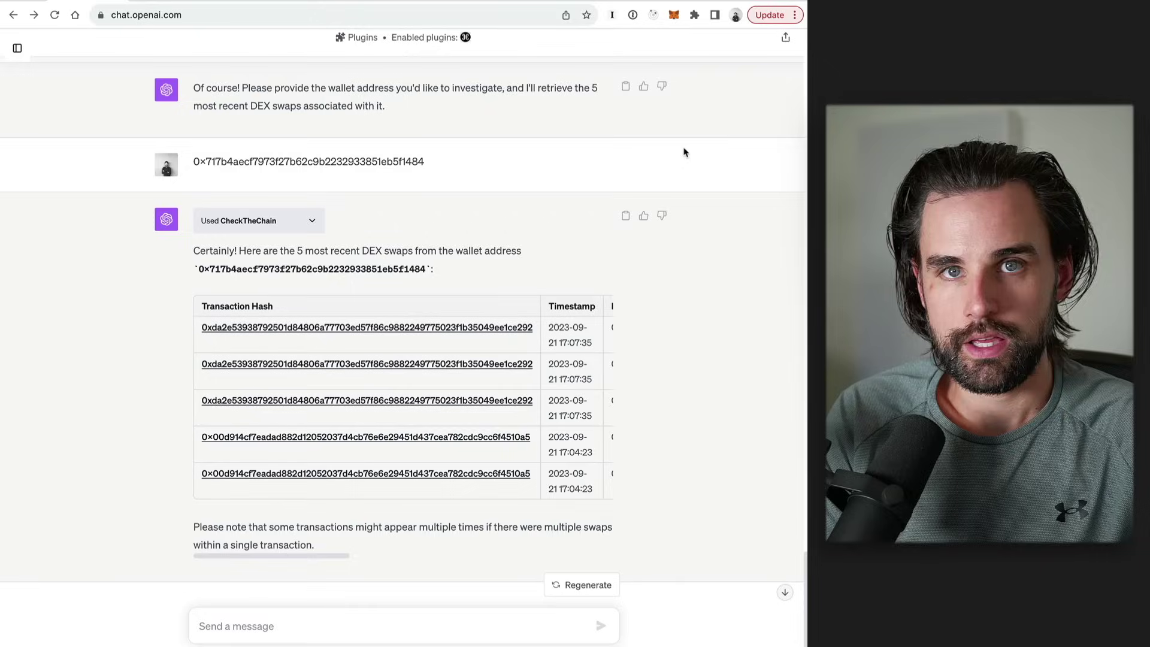
Step: Review the table of the wallet's five most recent DEX swaps across all columns
{"action": "scroll", "coordinate": [685, 152], "scroll_direction": "up", "scroll_amount": 1}
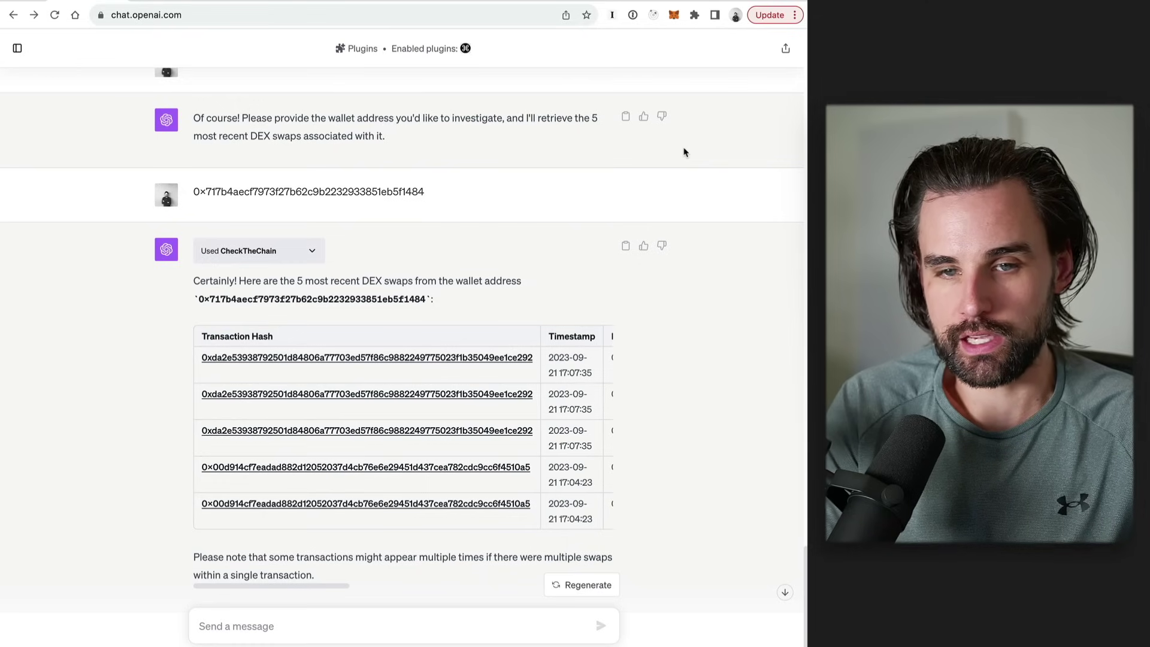
{"action": "scroll", "coordinate": [684, 152], "scroll_direction": "up", "scroll_amount": 10}
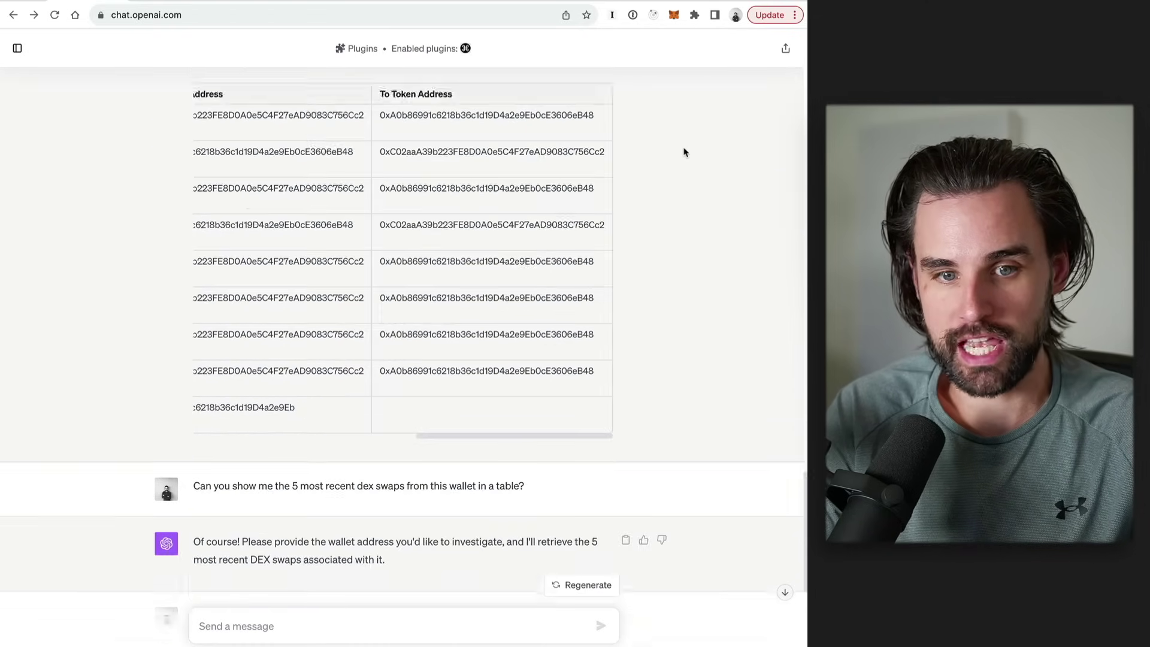
{"action": "scroll", "coordinate": [684, 152], "scroll_direction": "up", "scroll_amount": 15}
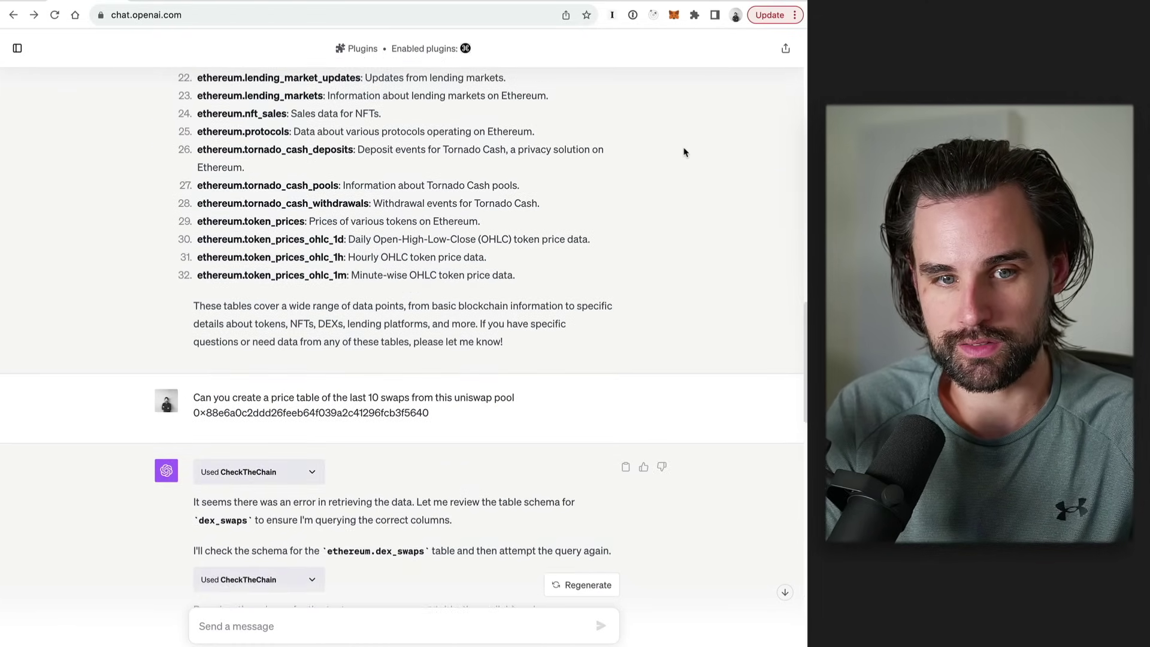
{"action": "scroll", "coordinate": [684, 151], "scroll_direction": "down", "scroll_amount": 15}
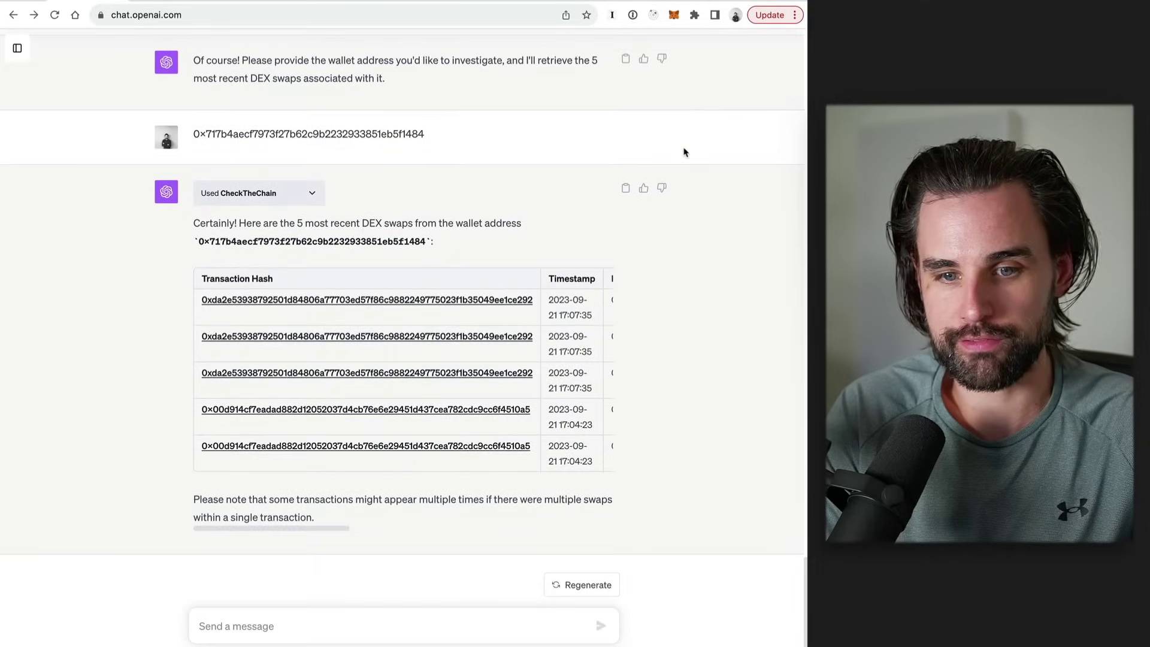
{"action": "scroll", "coordinate": [467, 345], "scroll_direction": "right", "scroll_amount": 10}
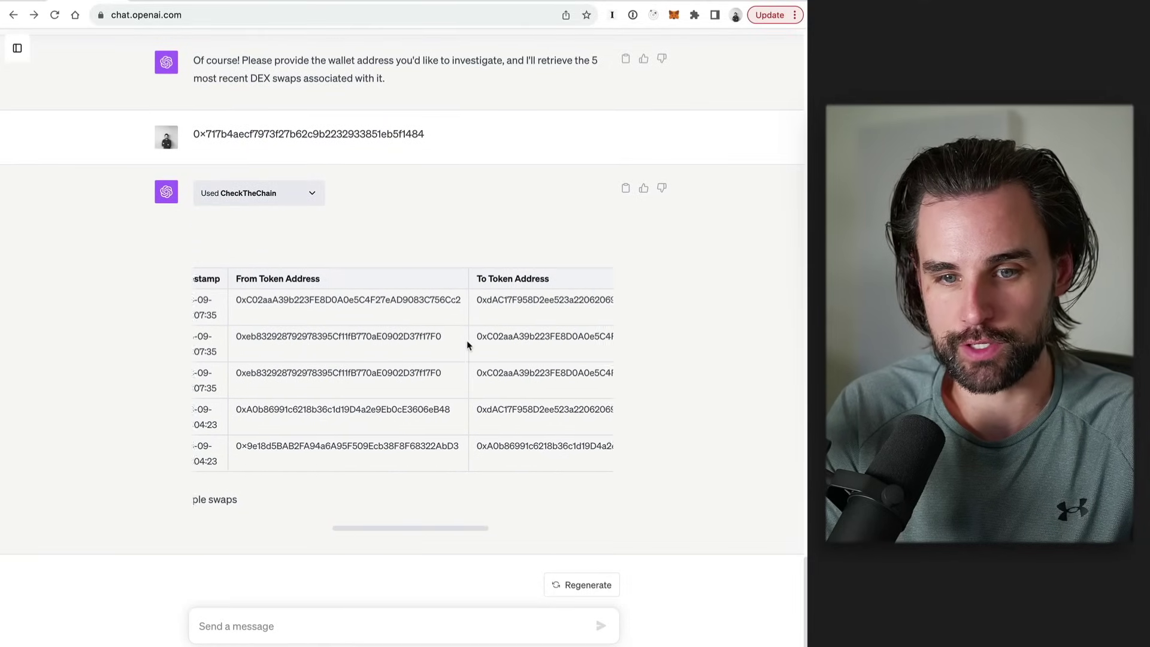
{"action": "scroll", "coordinate": [467, 346], "scroll_direction": "left", "scroll_amount": 10}
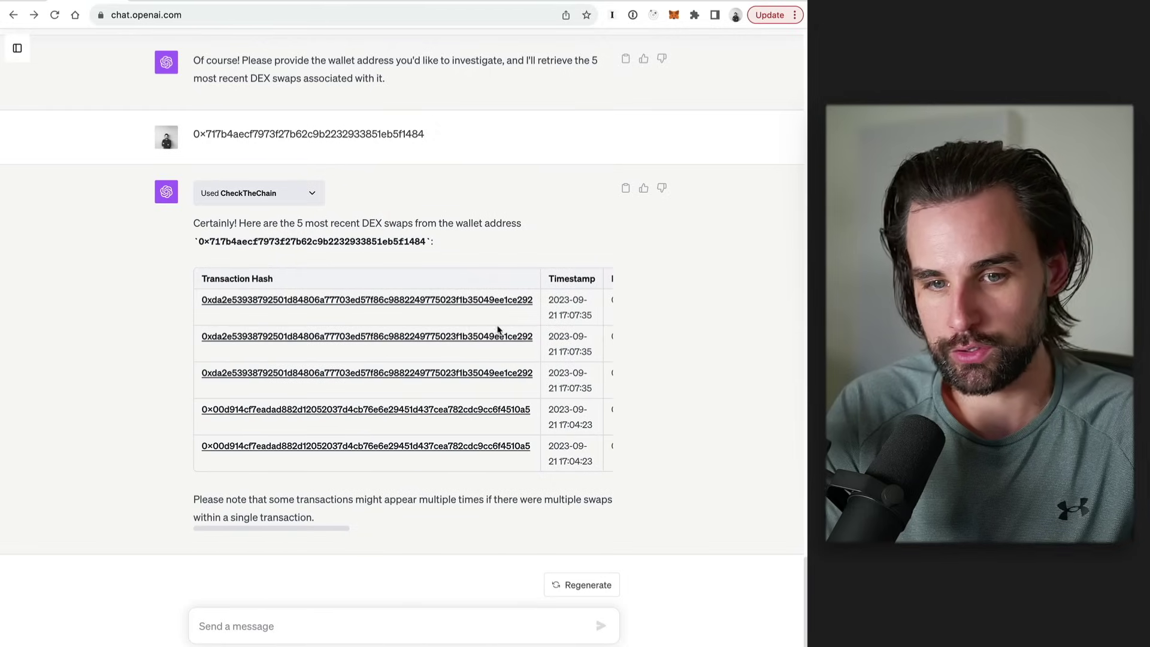
{"action": "scroll", "coordinate": [455, 341], "scroll_direction": "right", "scroll_amount": 2}
{"action": "scroll", "coordinate": [452, 342], "scroll_direction": "right", "scroll_amount": 8}
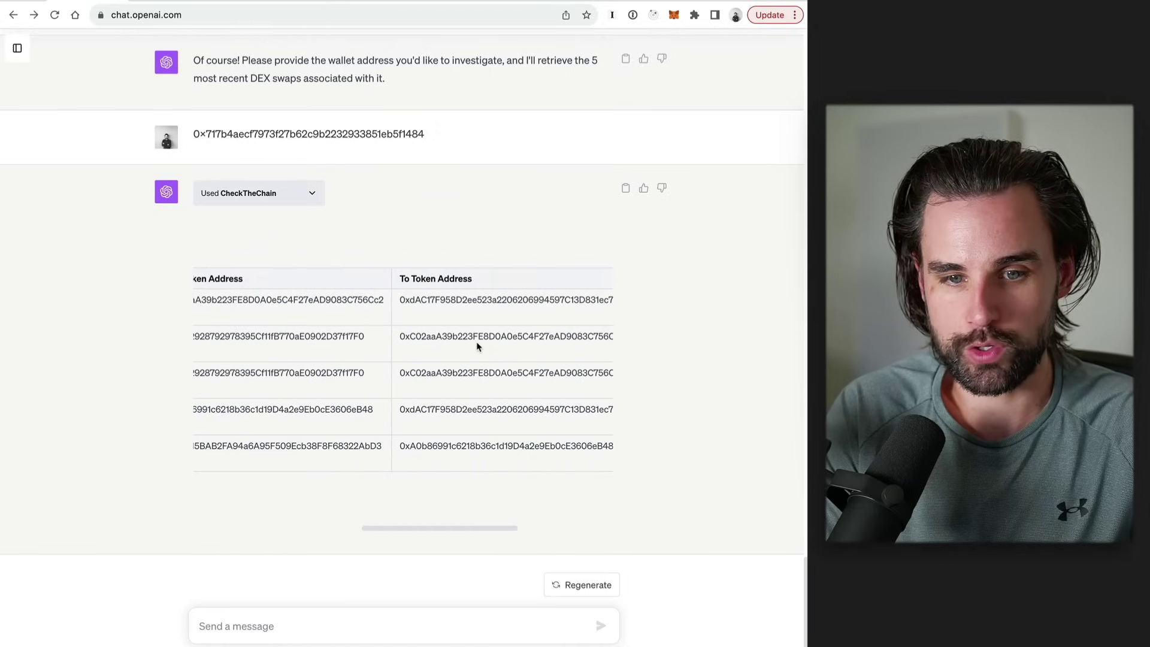
{"action": "scroll", "coordinate": [485, 346], "scroll_direction": "left", "scroll_amount": 10}
Step: Open the first DEX swap's transaction on Etherscan, then close that tab to return to ChatGPT
{"action": "left_click", "coordinate": [419, 340]}
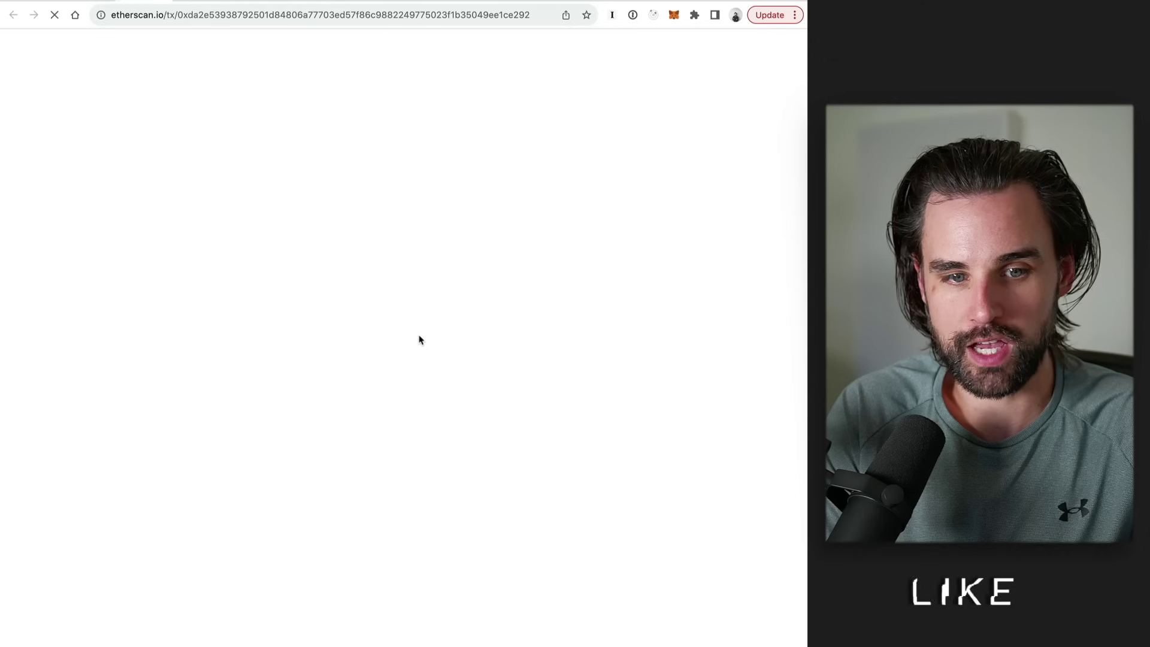
{"action": "key", "text": "super+w"}
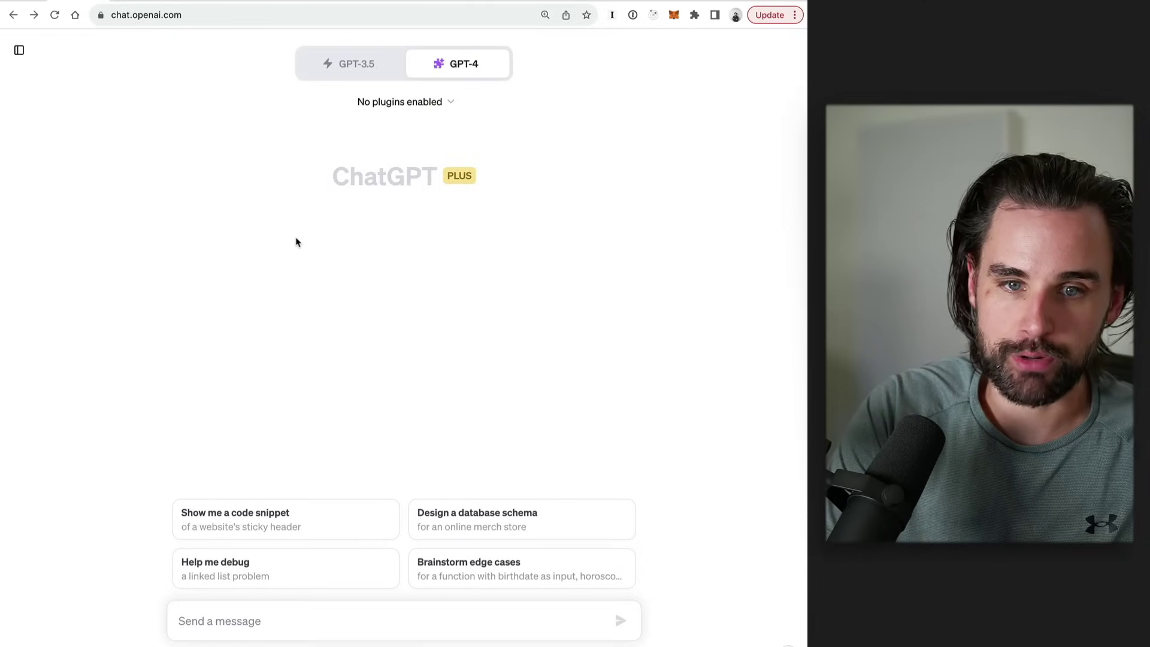
Step: Toggle between GPT-3.5 and GPT-4, settle on GPT-4, and open the Plugin store
{"action": "left_click", "coordinate": [360, 65]}
{"action": "left_click", "coordinate": [468, 66]}
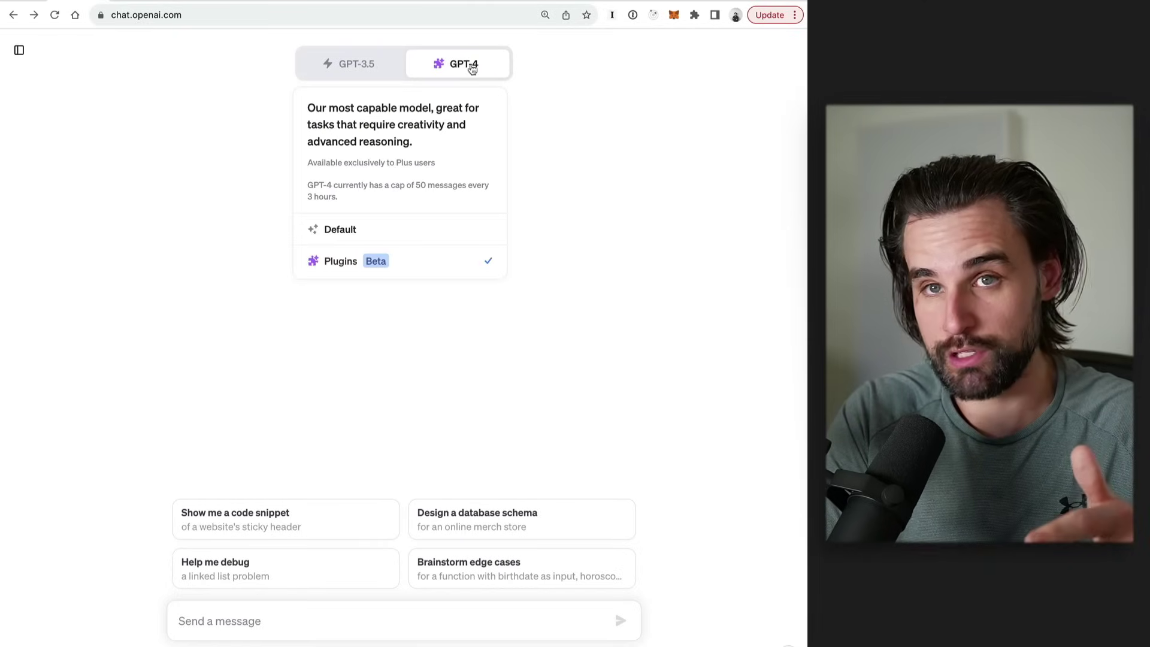
{"action": "left_click", "coordinate": [393, 72]}
{"action": "left_click", "coordinate": [457, 65]}
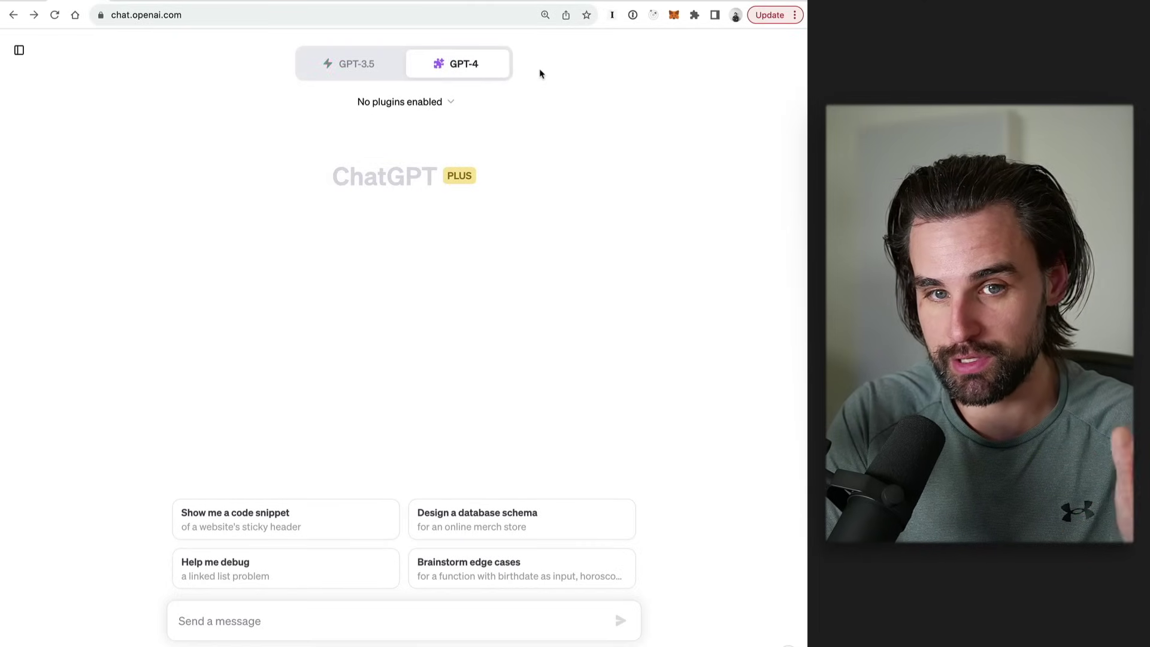
{"action": "left_click", "coordinate": [458, 102]}
{"action": "scroll", "coordinate": [426, 231], "scroll_direction": "down", "scroll_amount": 3}
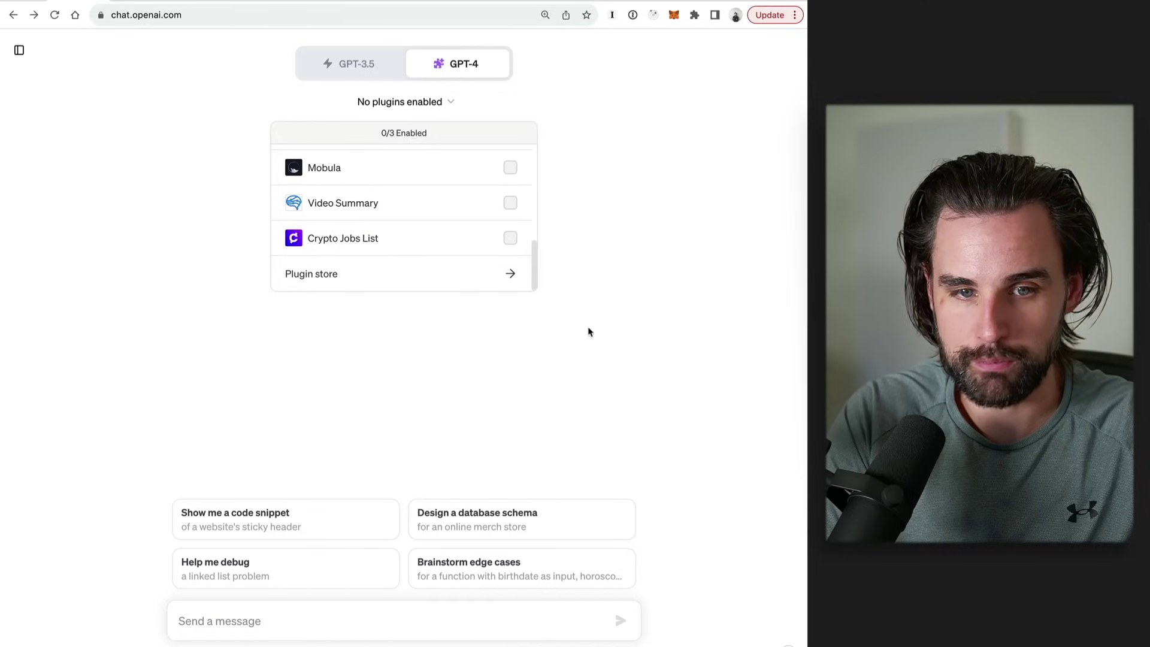
{"action": "left_click", "coordinate": [472, 280]}
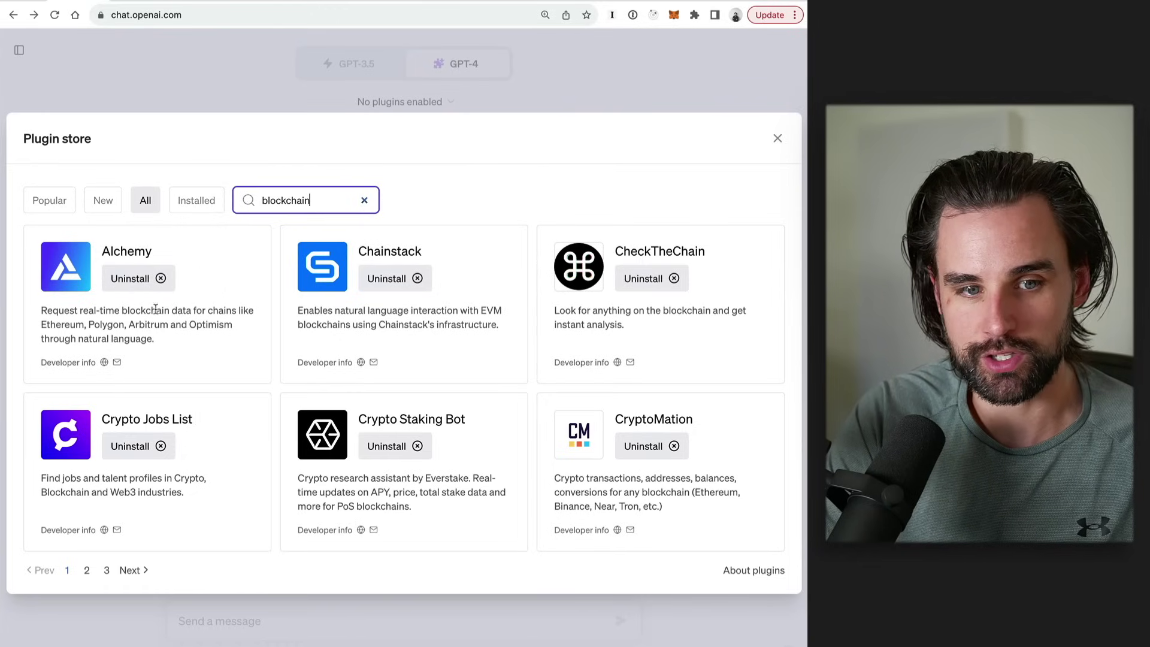
Step: Close the Plugin store, select GPT-4 and enable the Alchemy plugin
{"action": "left_click", "coordinate": [778, 138]}
{"action": "left_click", "coordinate": [433, 78]}
{"action": "left_click", "coordinate": [450, 103]}
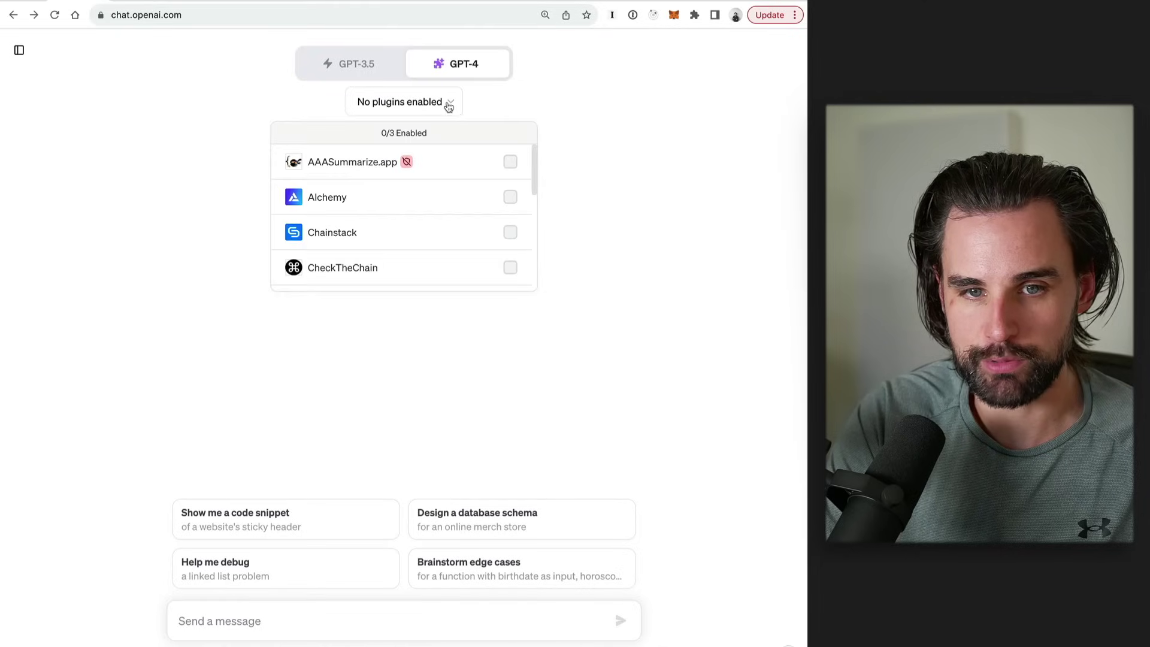
{"action": "left_click", "coordinate": [510, 197]}
{"action": "left_click", "coordinate": [595, 343]}
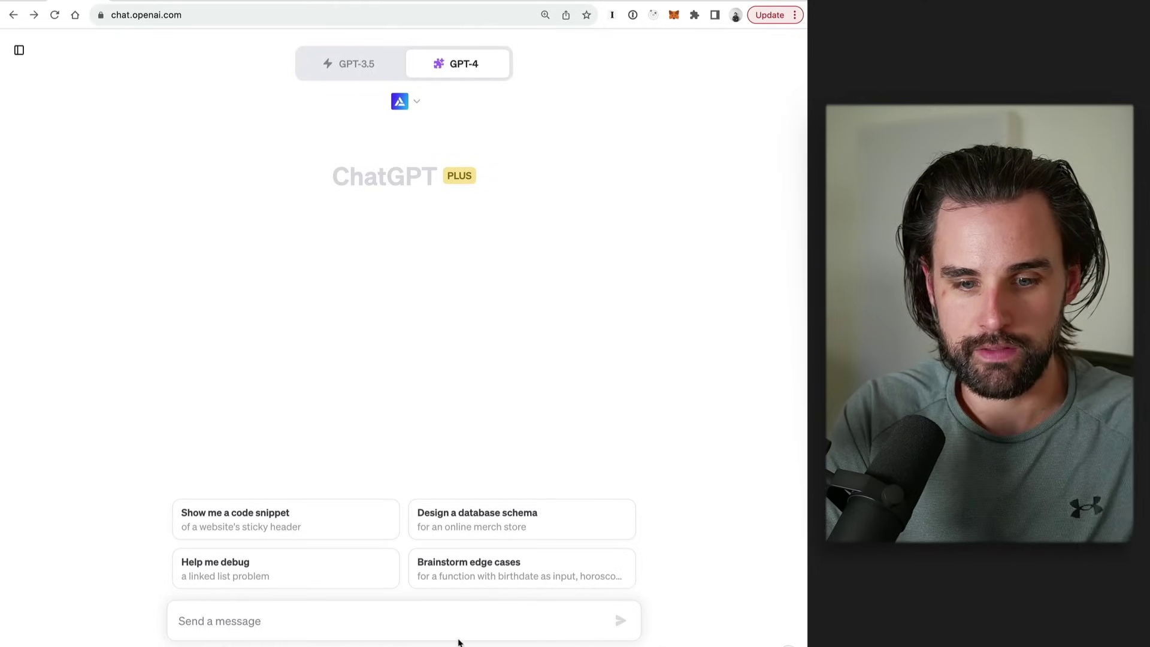
Step: Ask ChatGPT 'What is the balance of vitalik.eth?'
{"action": "left_click", "coordinate": [461, 616]}
{"action": "type", "text": "What is the balance of vitalik.eth?"}
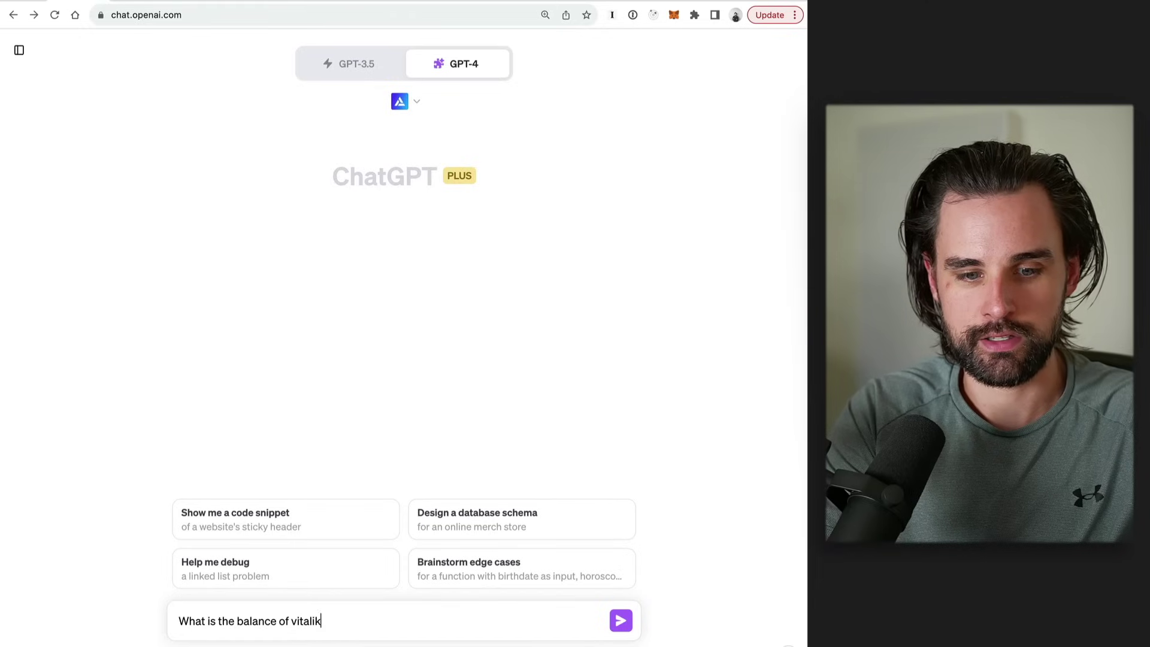
{"action": "key", "text": "Return"}
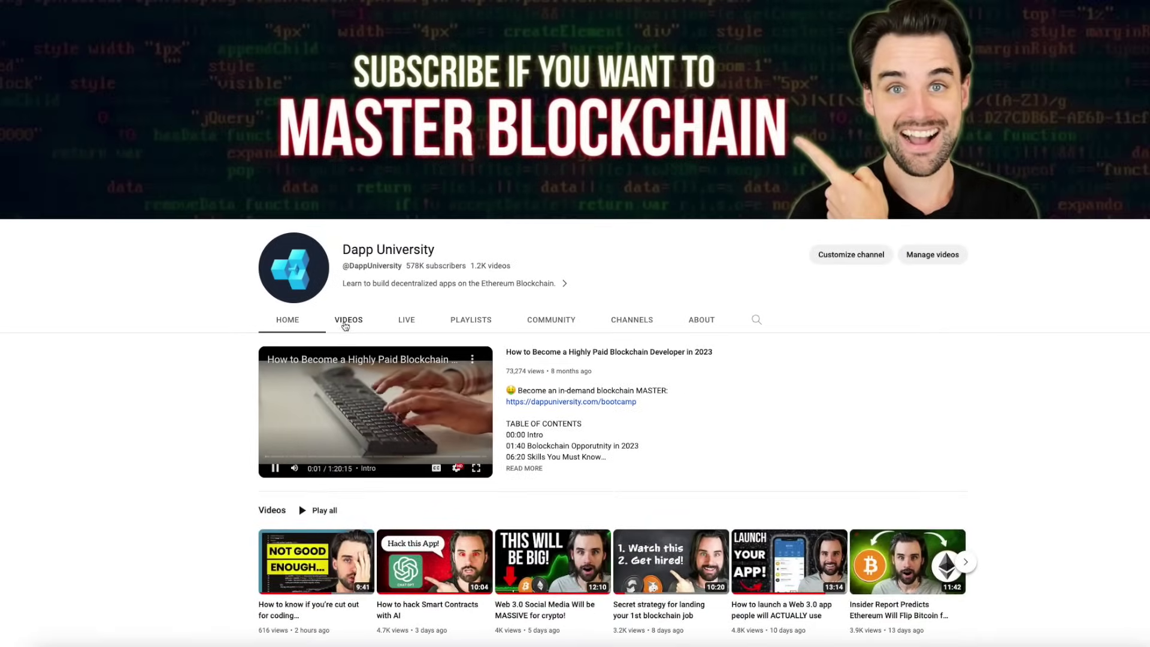
Step: Open the channel's Playlists and the 'Free Blockchain Development Courses' playlist
{"action": "left_click", "coordinate": [471, 319]}
{"action": "scroll", "coordinate": [617, 367], "scroll_direction": "down", "scroll_amount": 2}
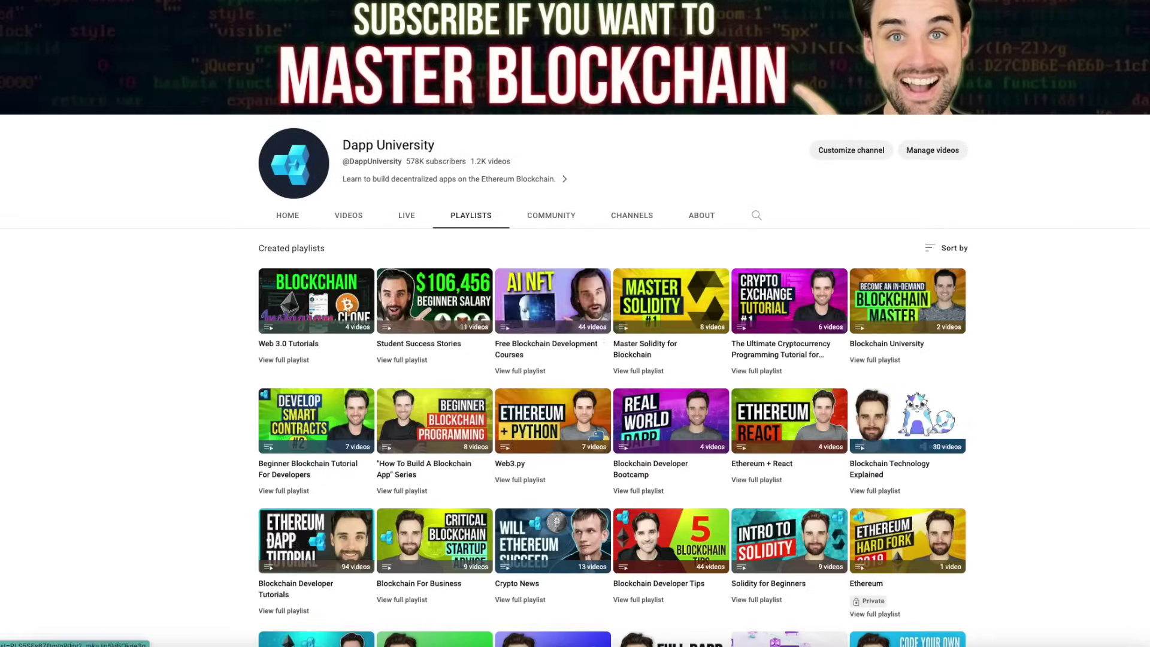
{"action": "left_click", "coordinate": [533, 370]}
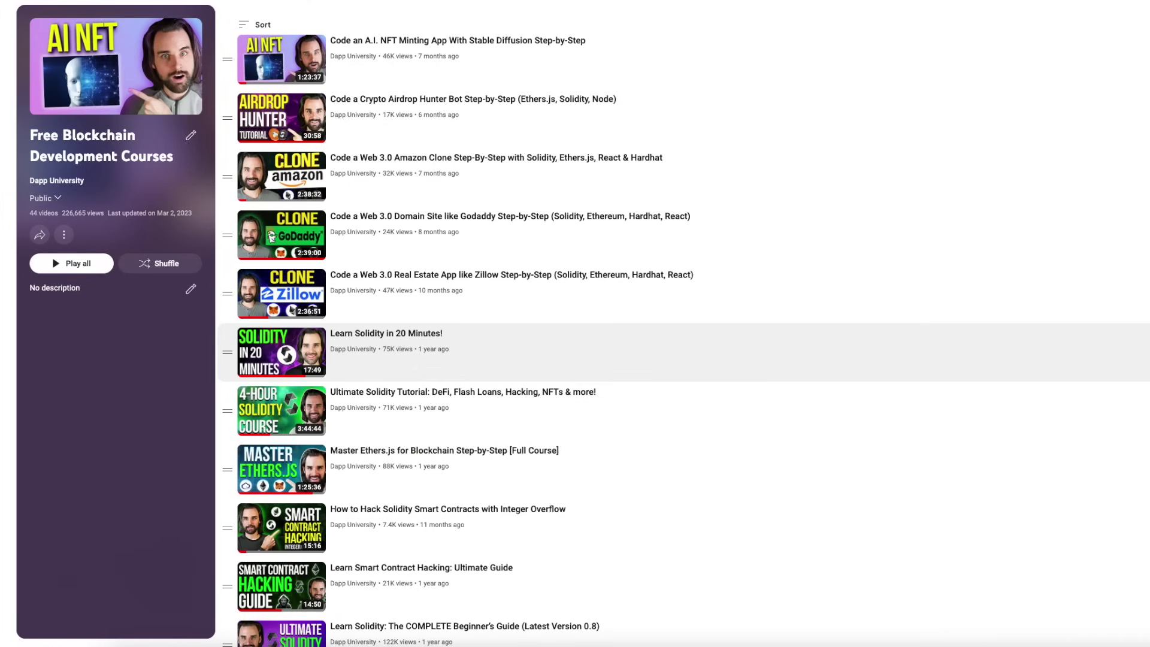